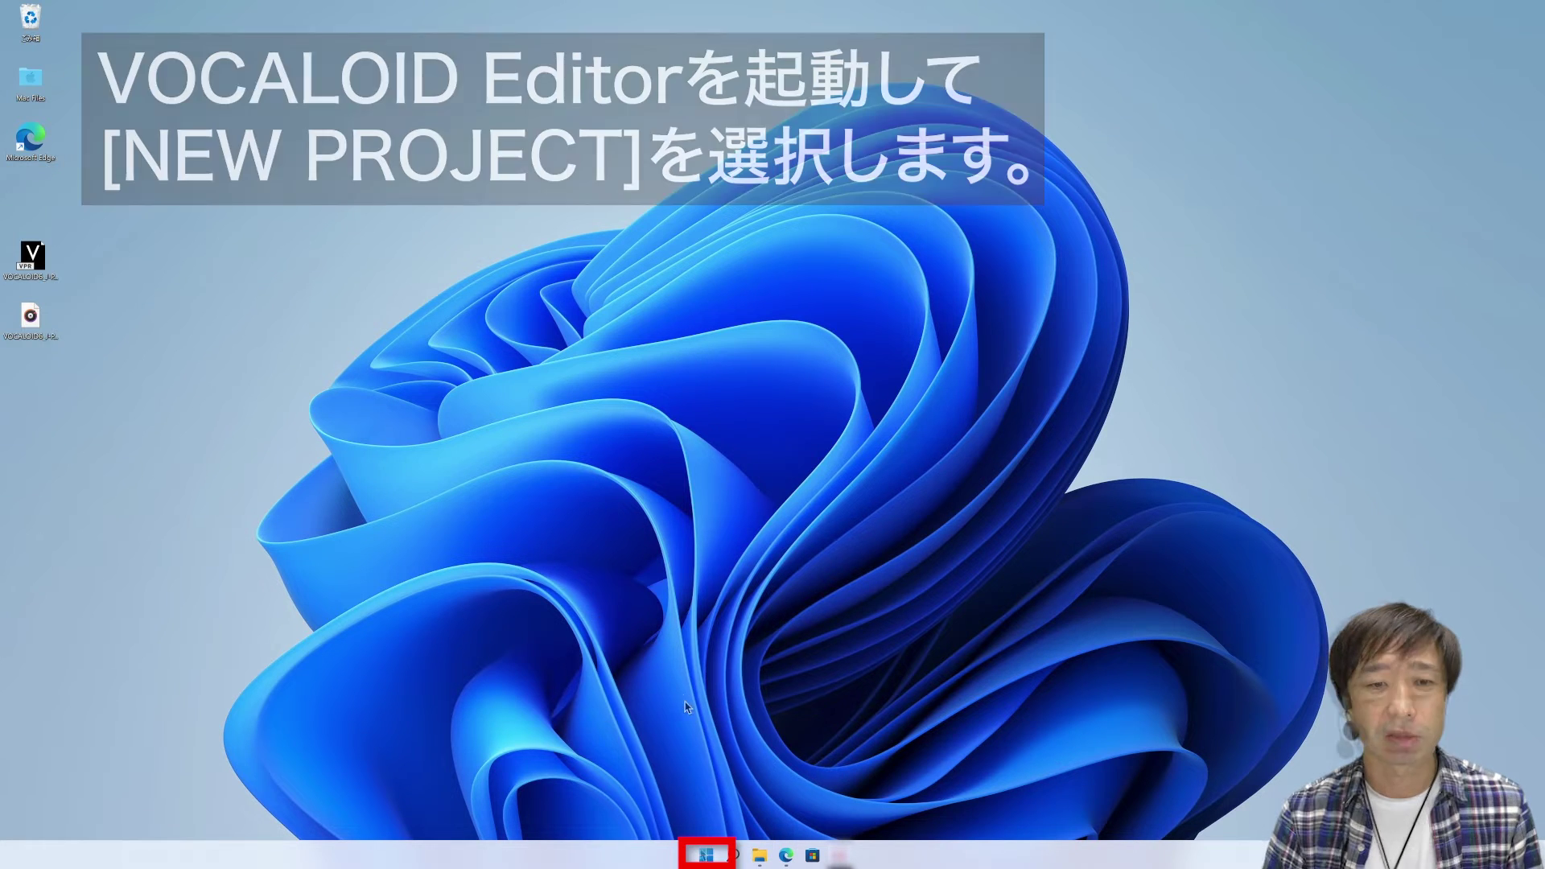
Step: Launch VOCALOID6 Editor and create a new project
key("super+s")
left_click(607, 483)
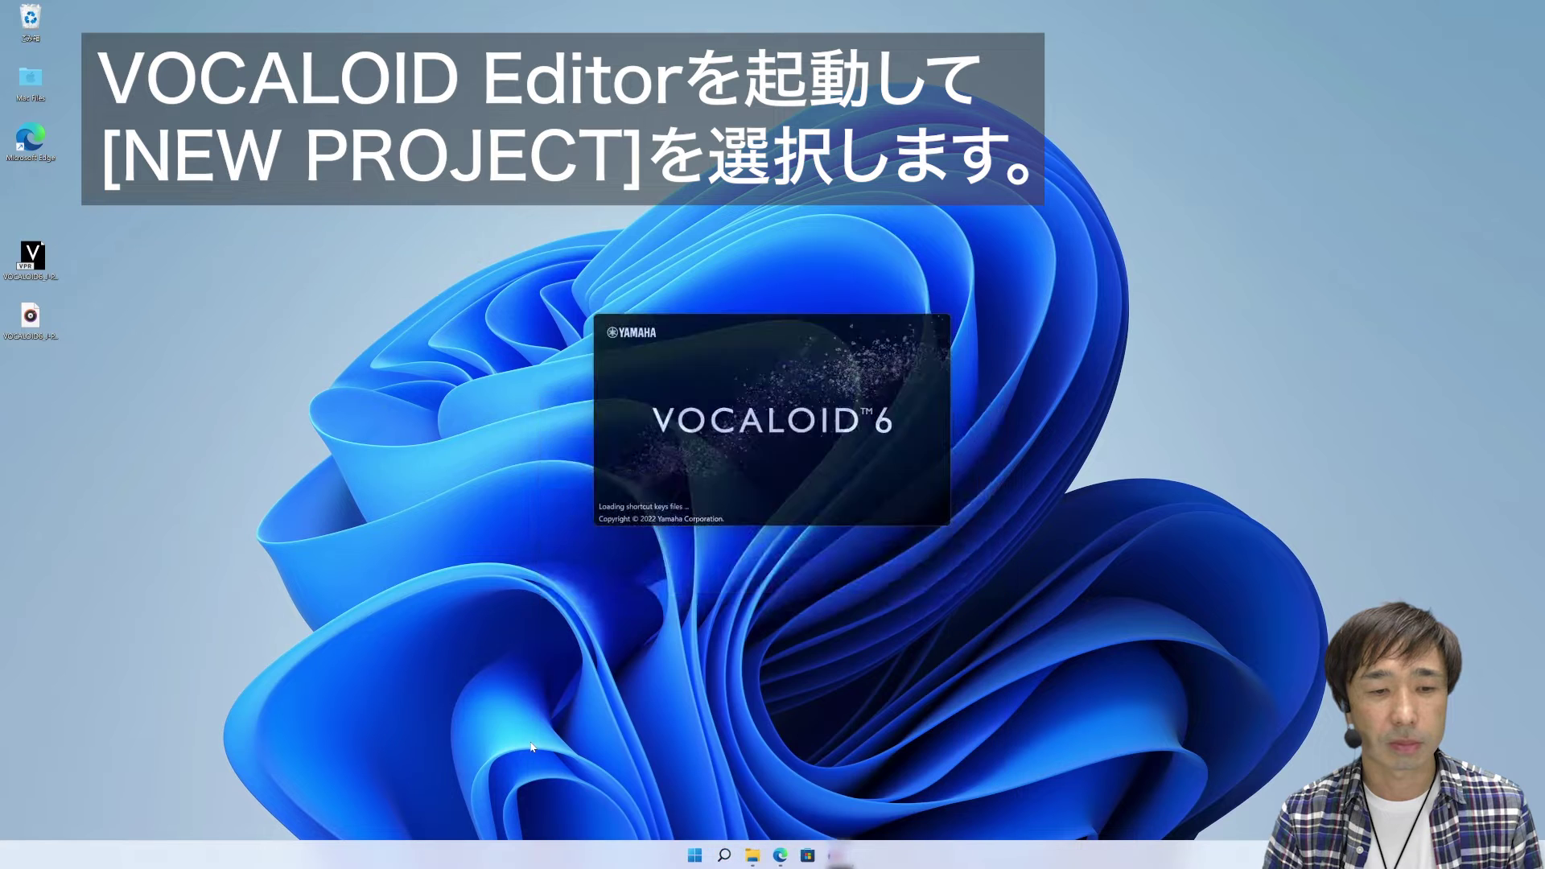
left_click(618, 374)
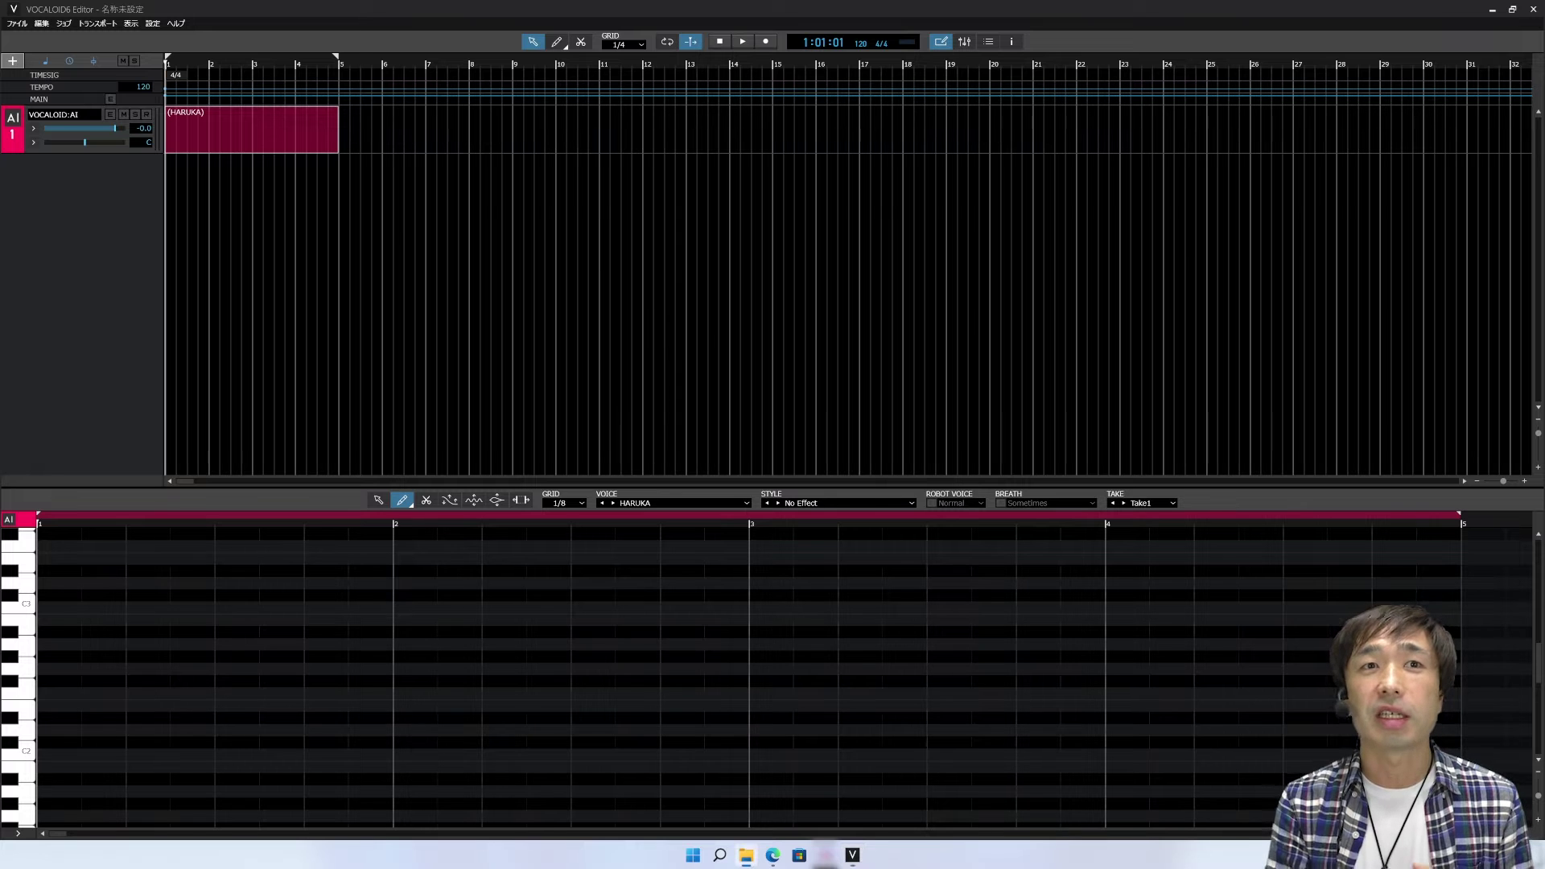
Step: Import the karaoke file VOCALOID6_J-POP_Demo_Inst from the desktop folder as a new audio track below the VOCALOID:AI track
key("alt+Tab")
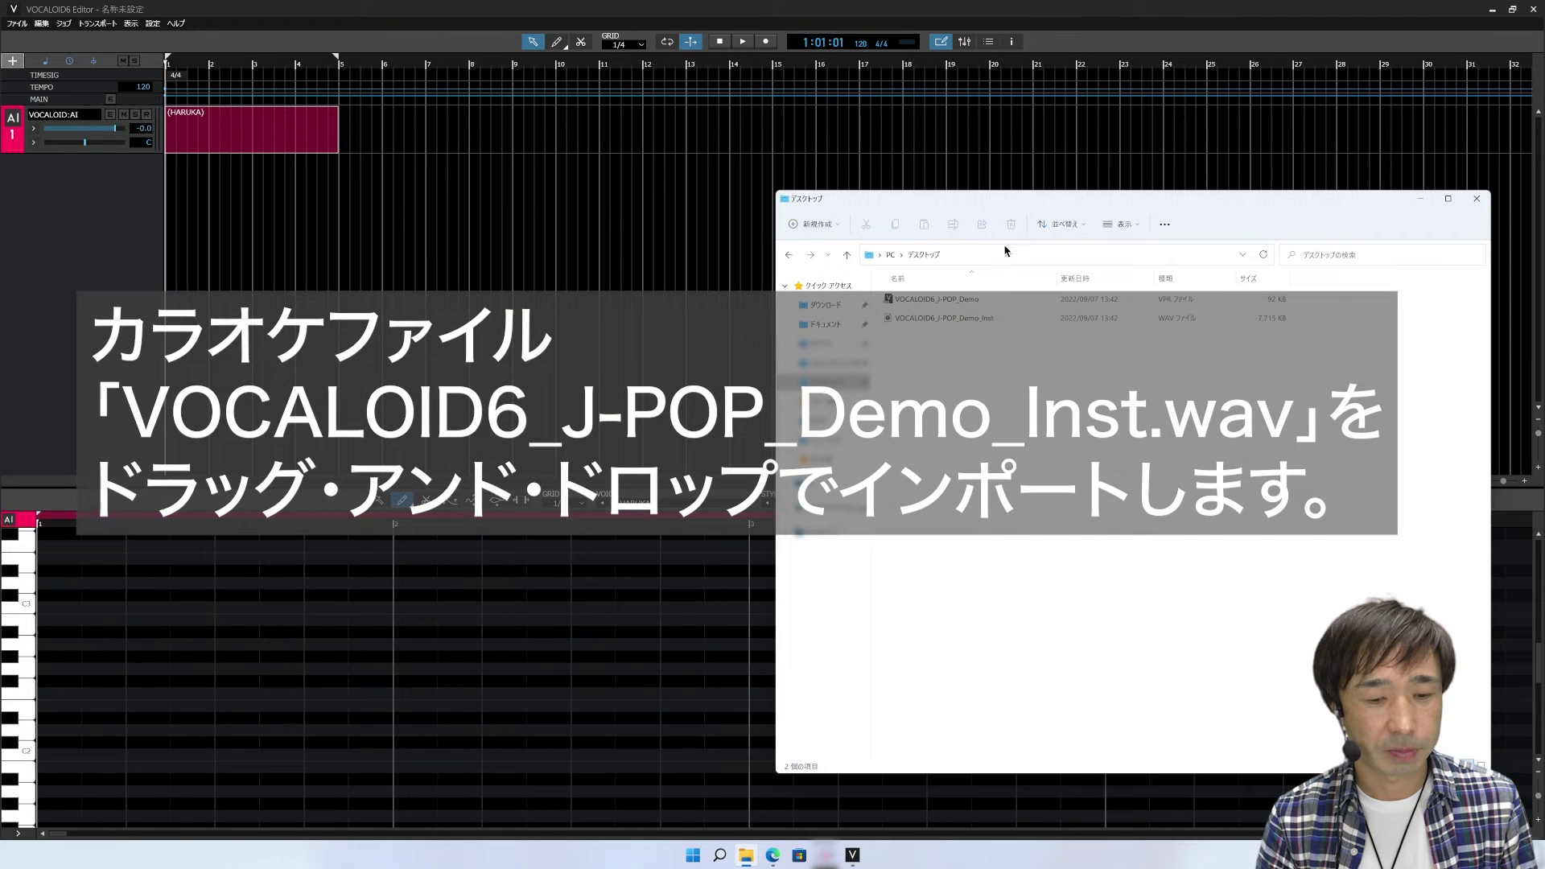
left_click(988, 322)
left_click_drag(964, 323, 315, 224)
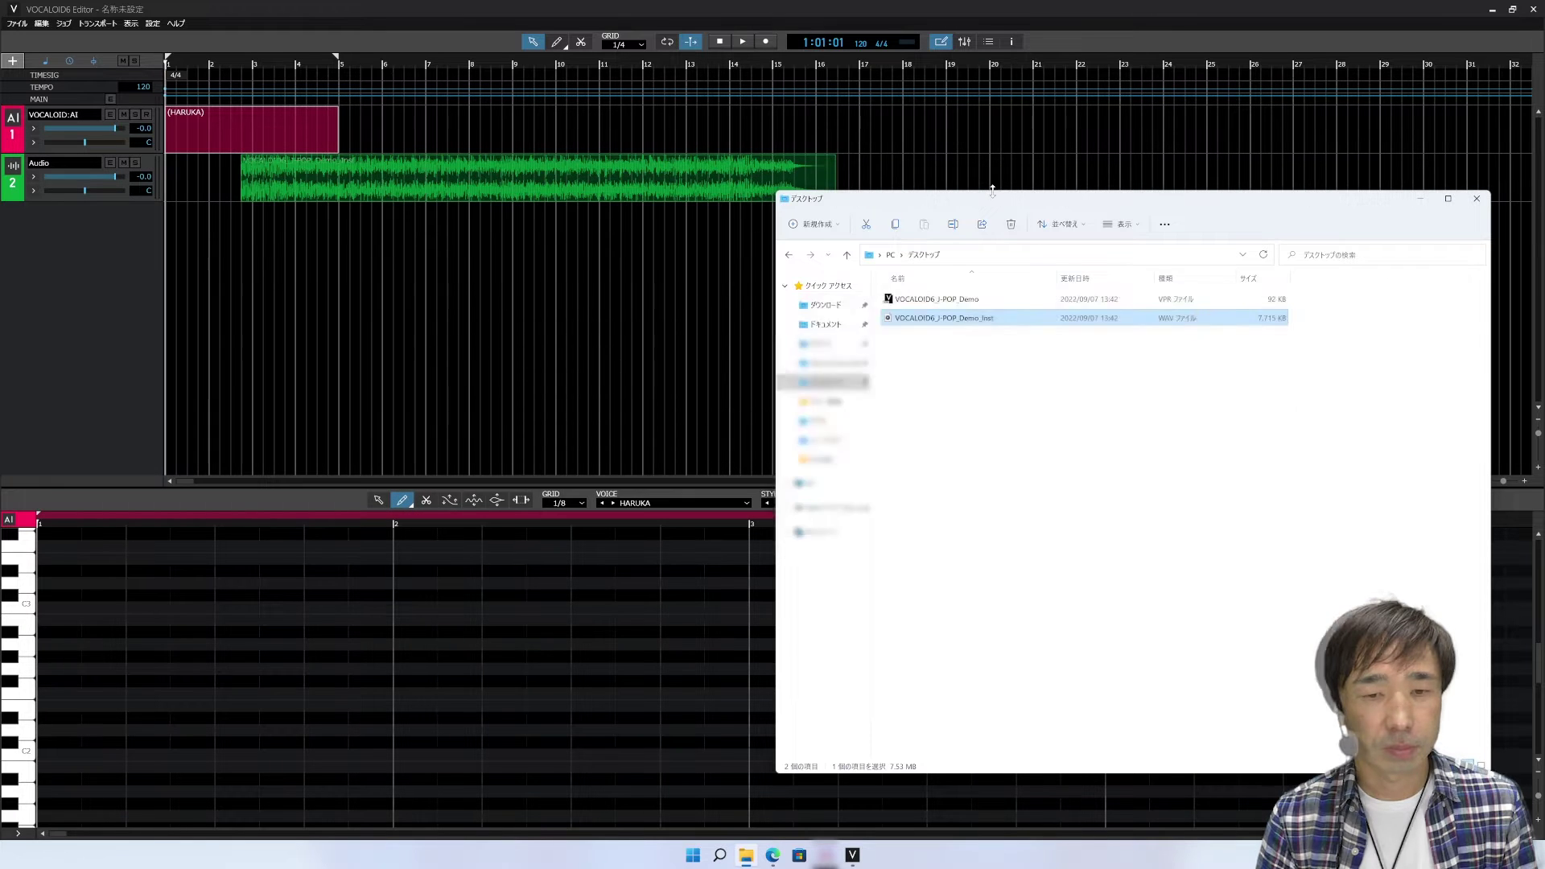
left_click(470, 434)
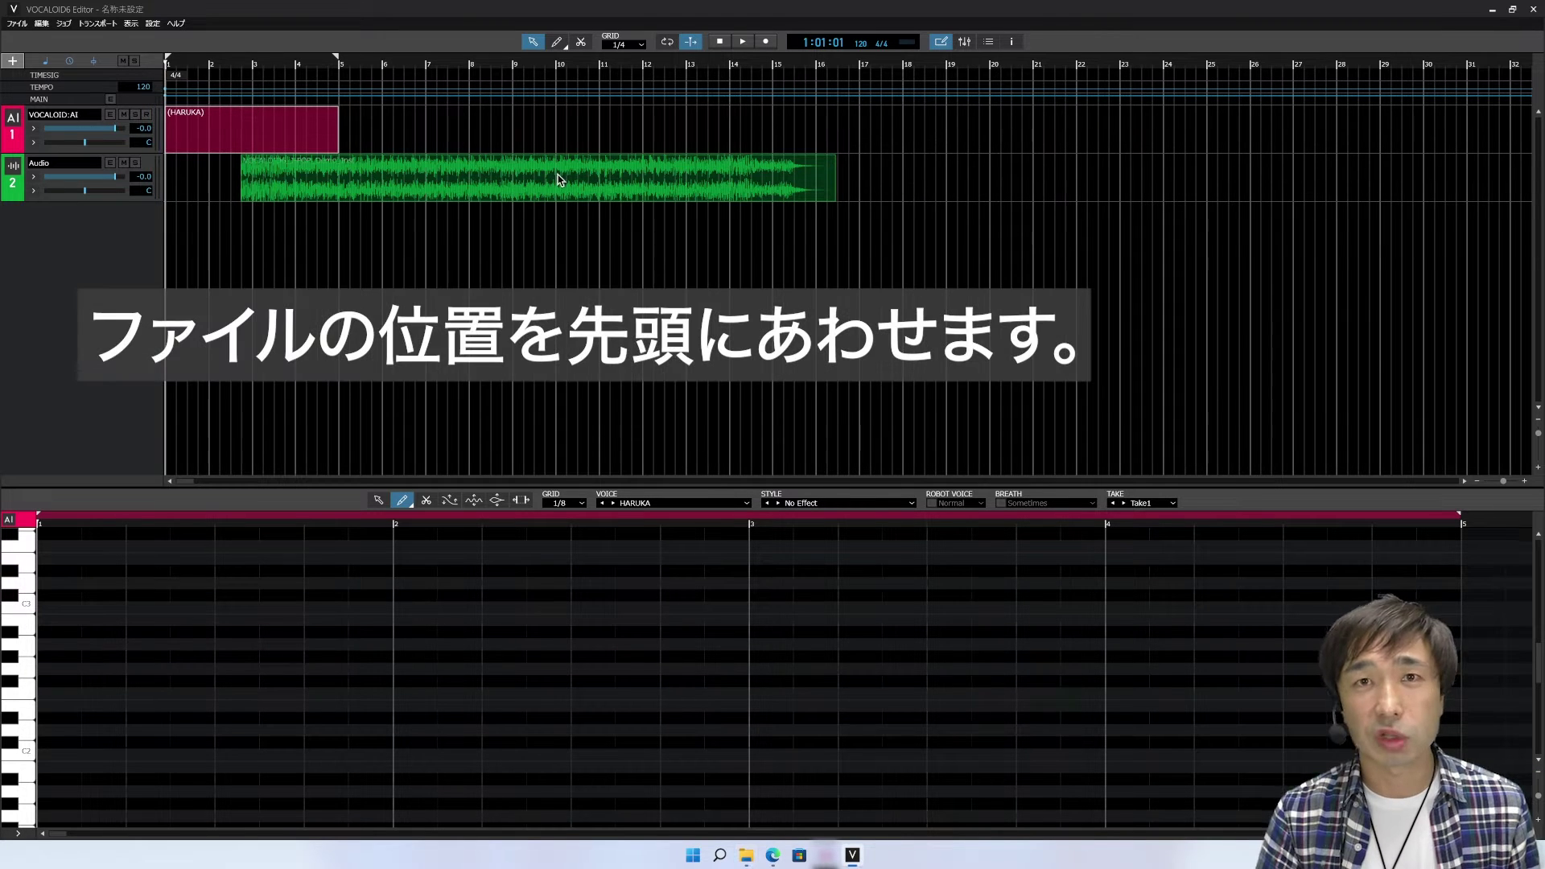
Step: Move the imported audio part to the start of measure 1 and play it back briefly
left_click(559, 179)
left_click_drag(560, 181, 433, 185)
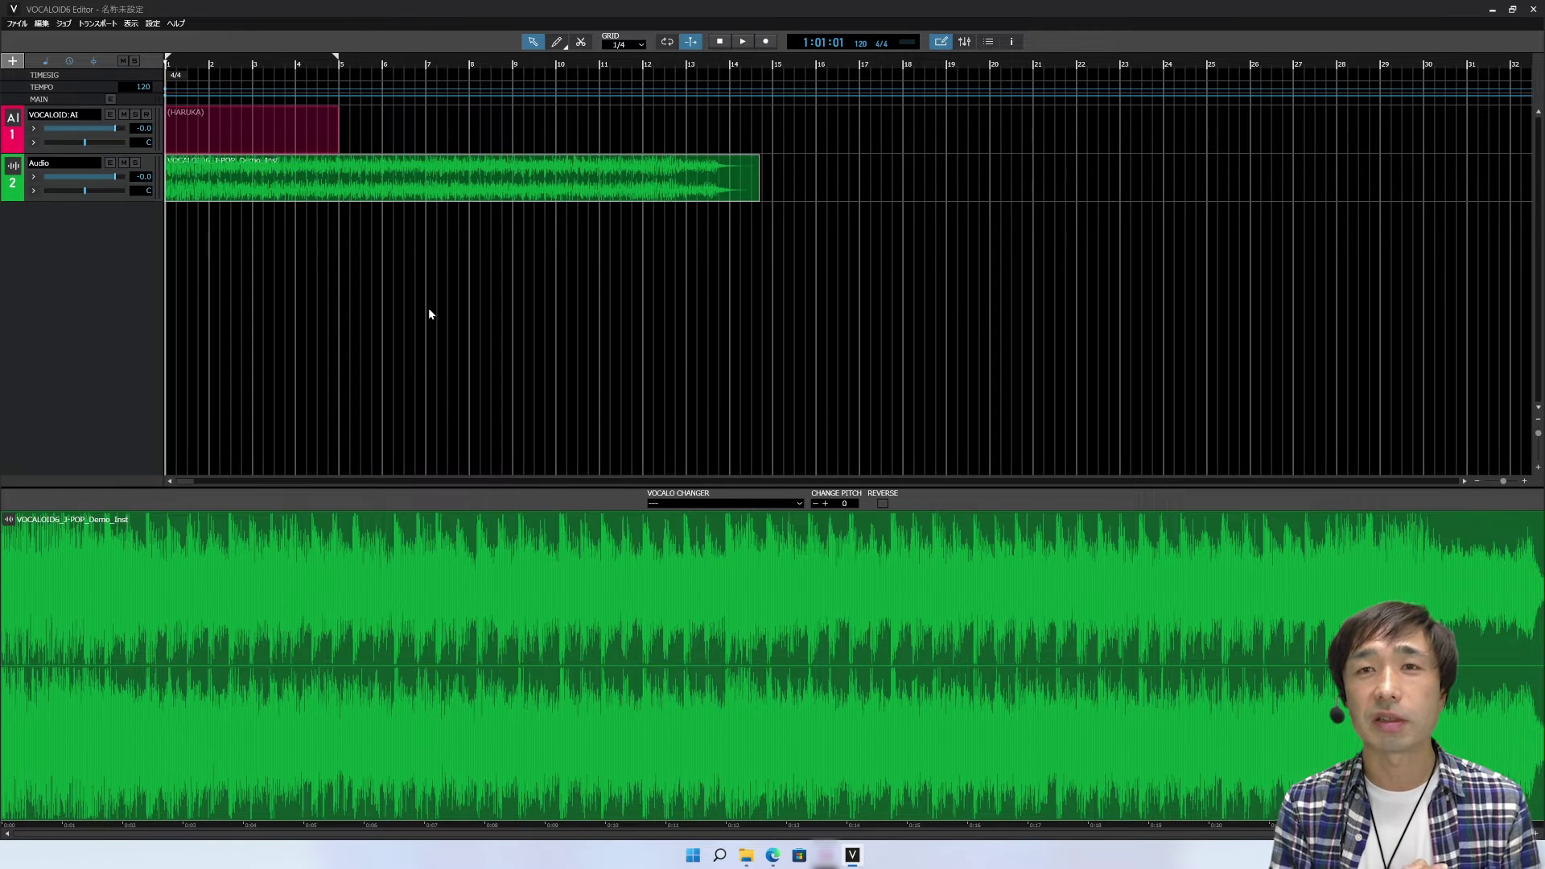
left_click(741, 44)
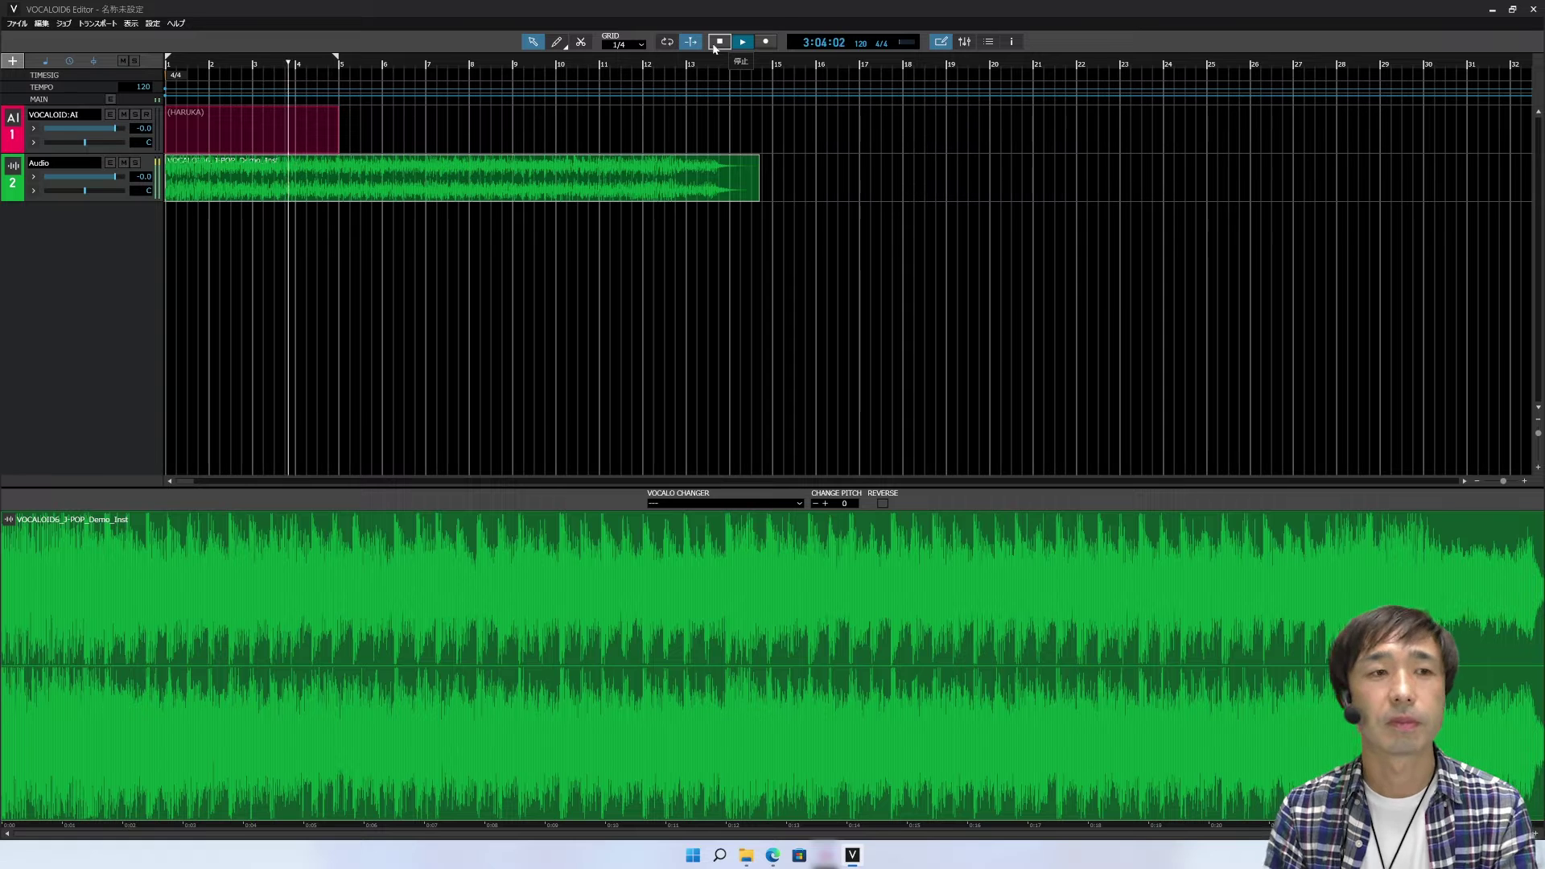
left_click(714, 45)
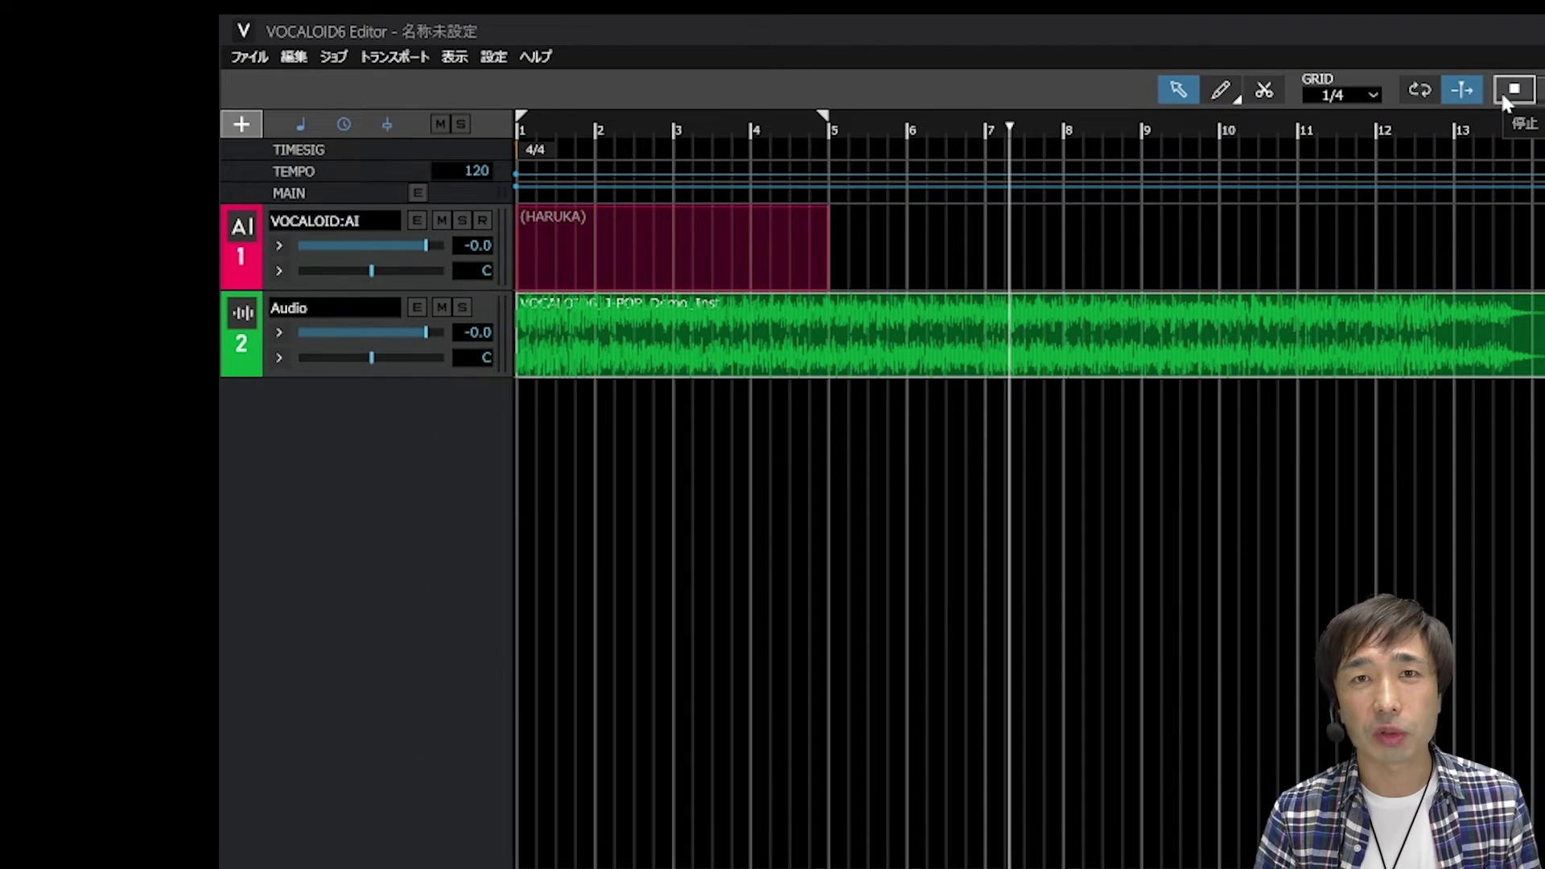
Step: Import the sequence file VOCALOID6_J-POP_Demo into the project, including its tempo and time signature
left_click(250, 56)
left_click(359, 245)
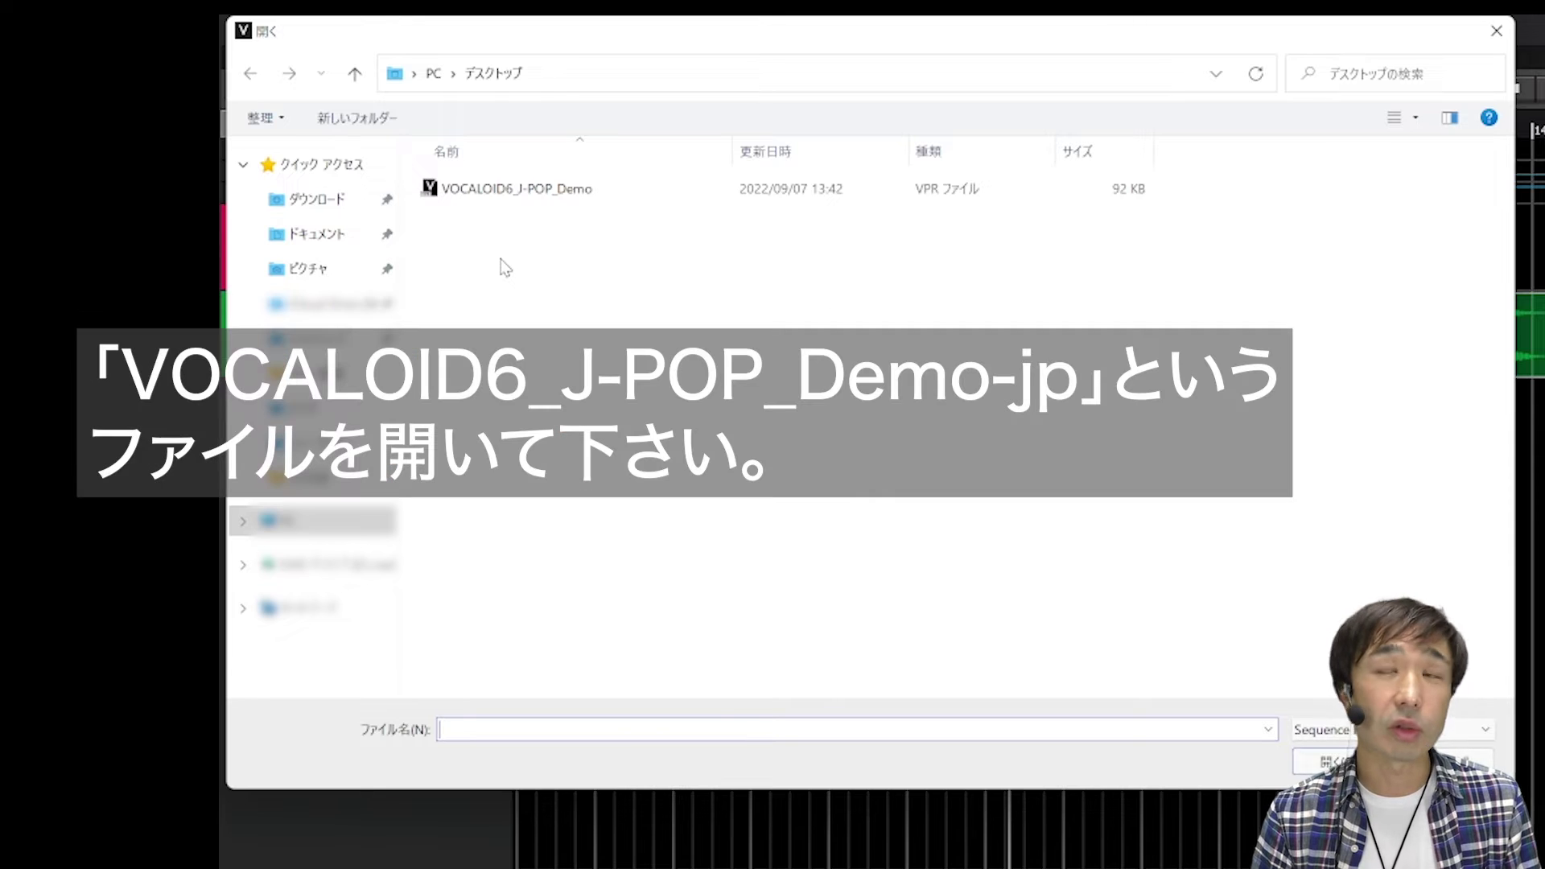
left_click(531, 194)
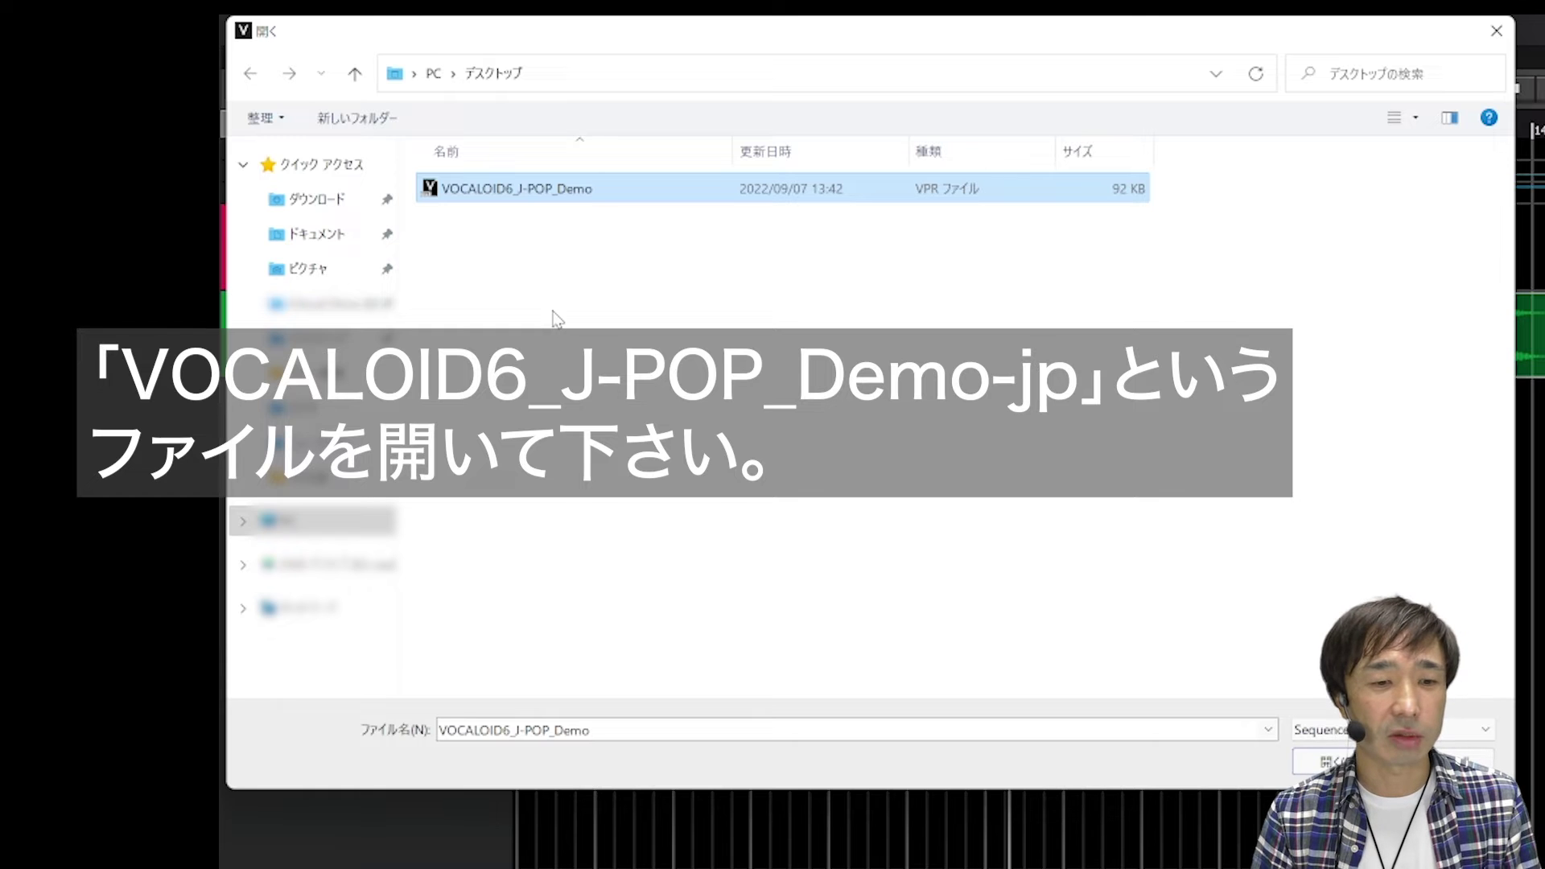
left_click(1312, 759)
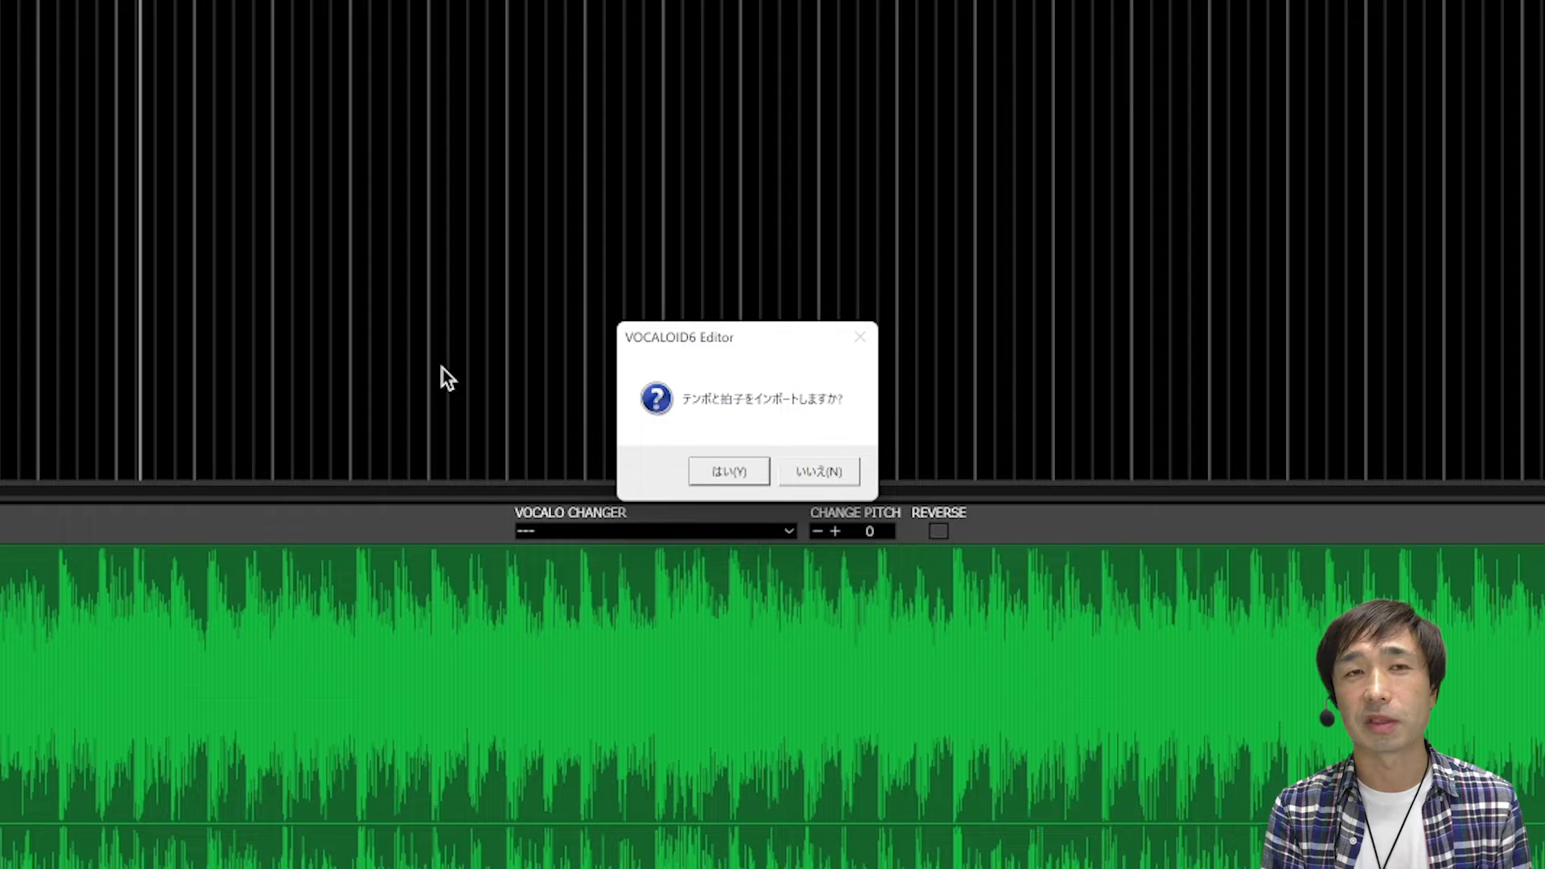
left_click(712, 473)
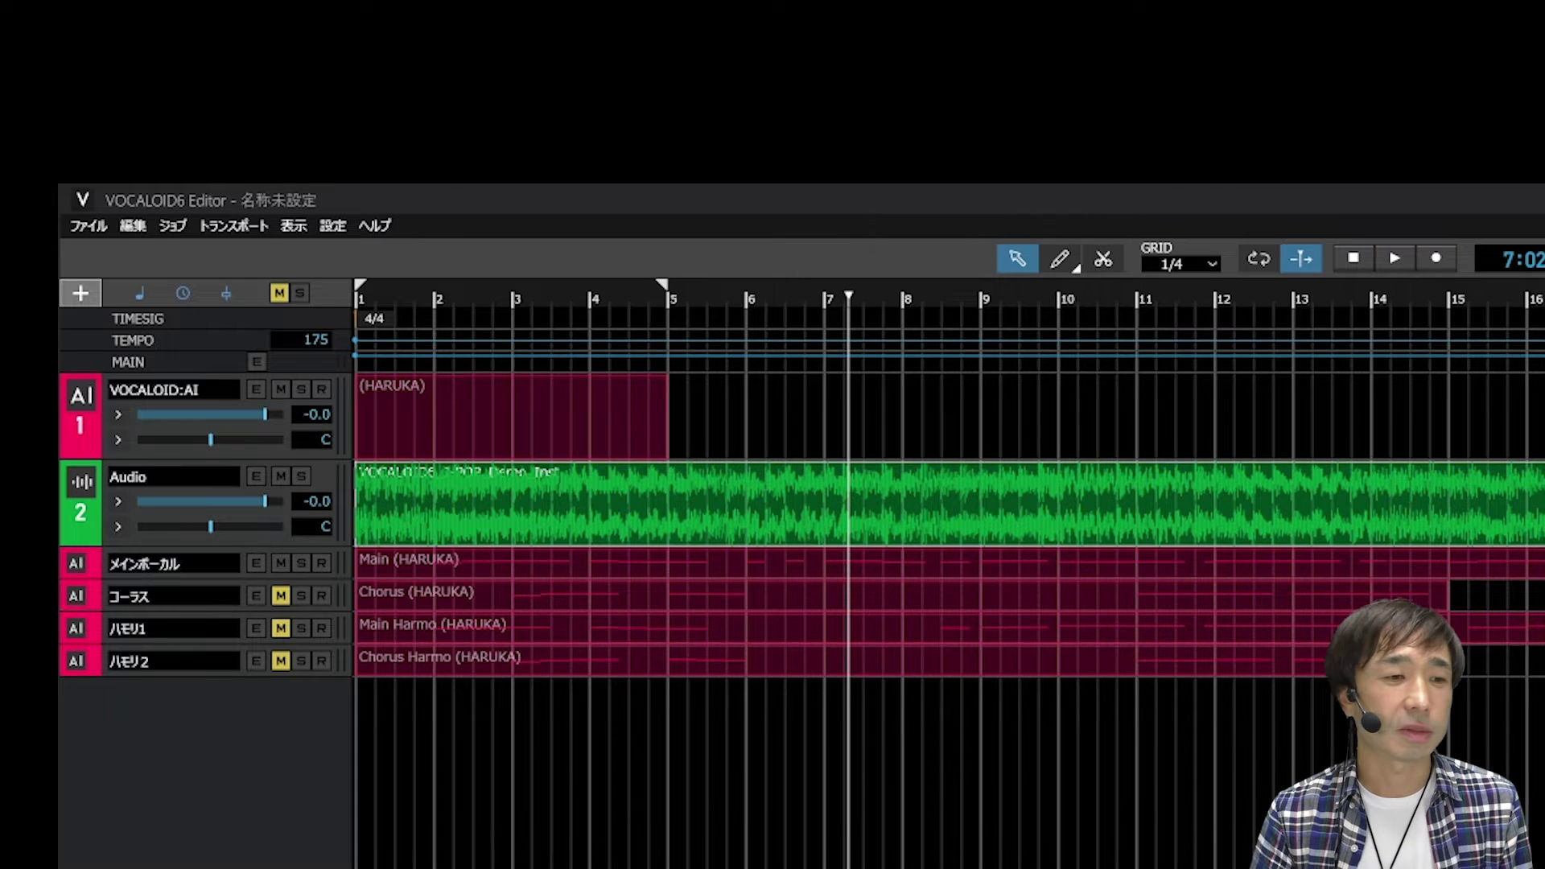
Step: Delete the empty VOCALOID:AI track above the Audio track
left_click(219, 406)
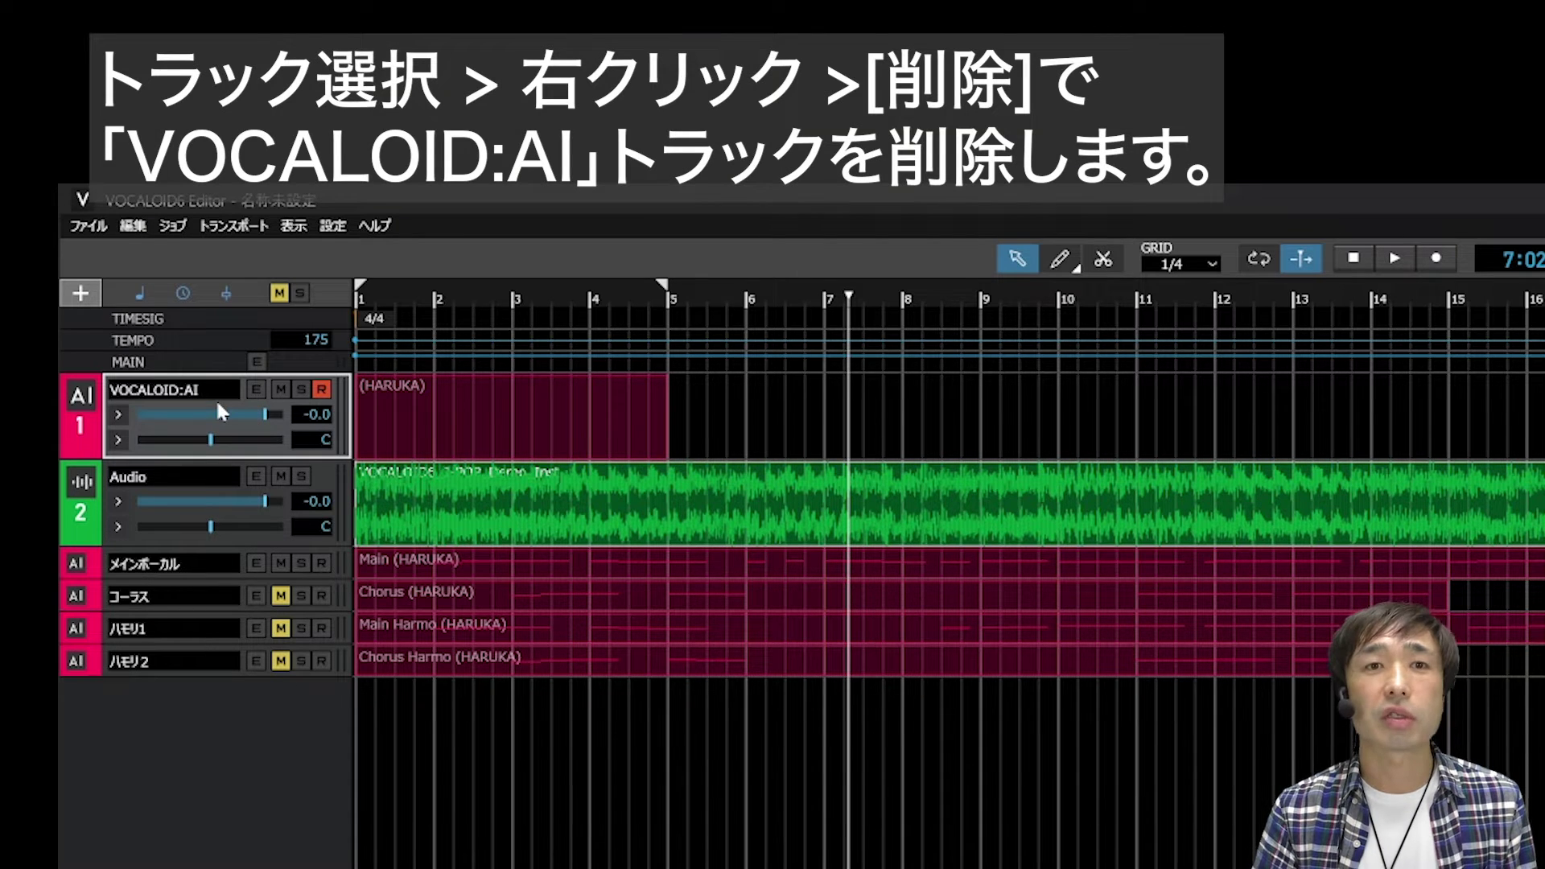
right_click(218, 405)
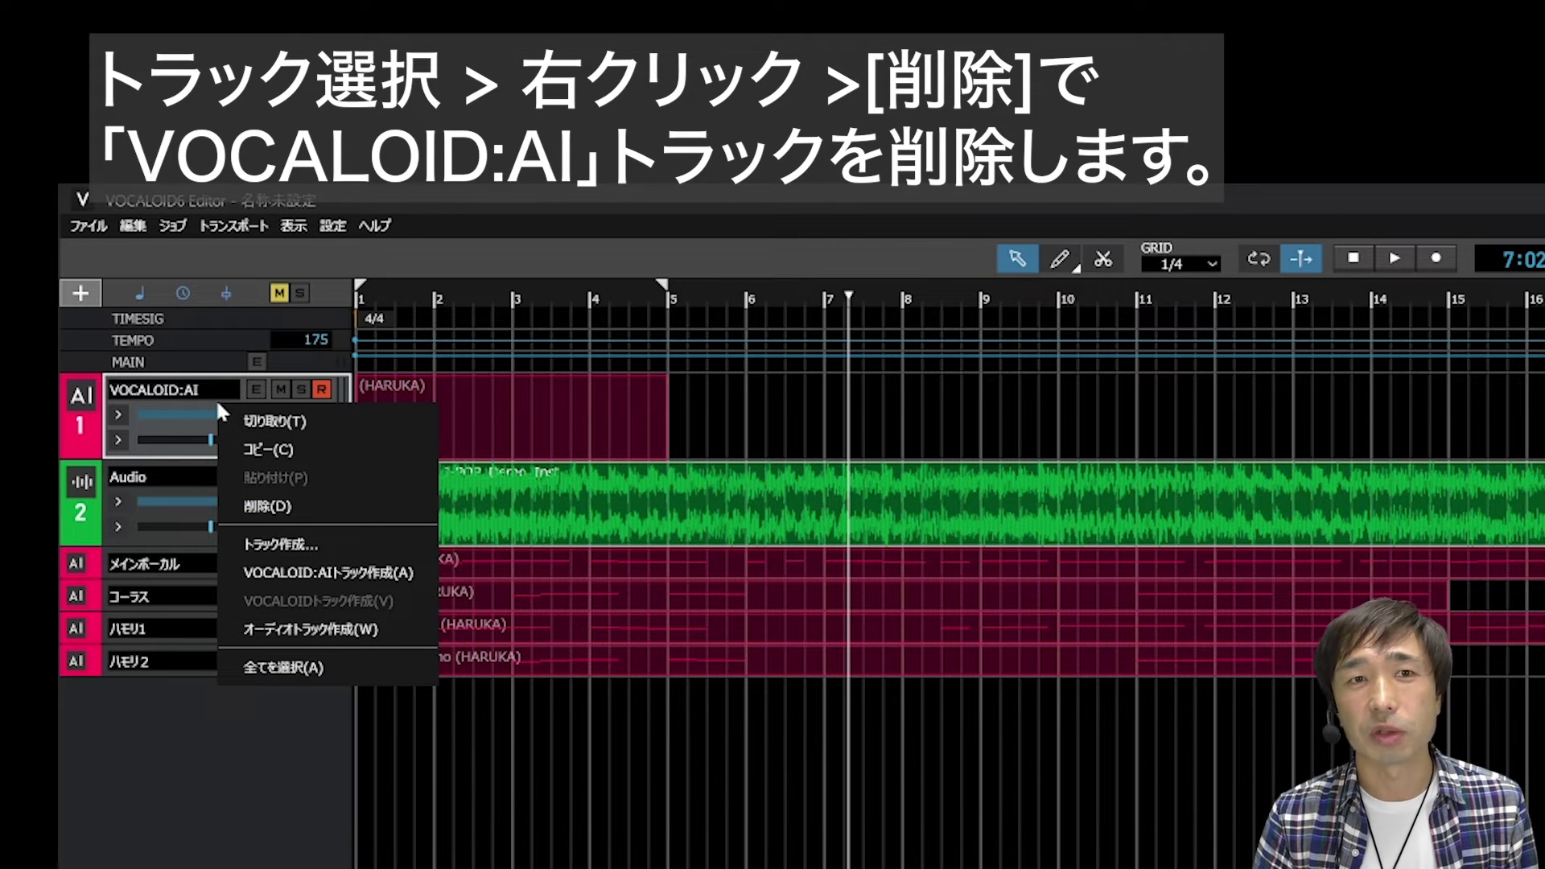
left_click(299, 504)
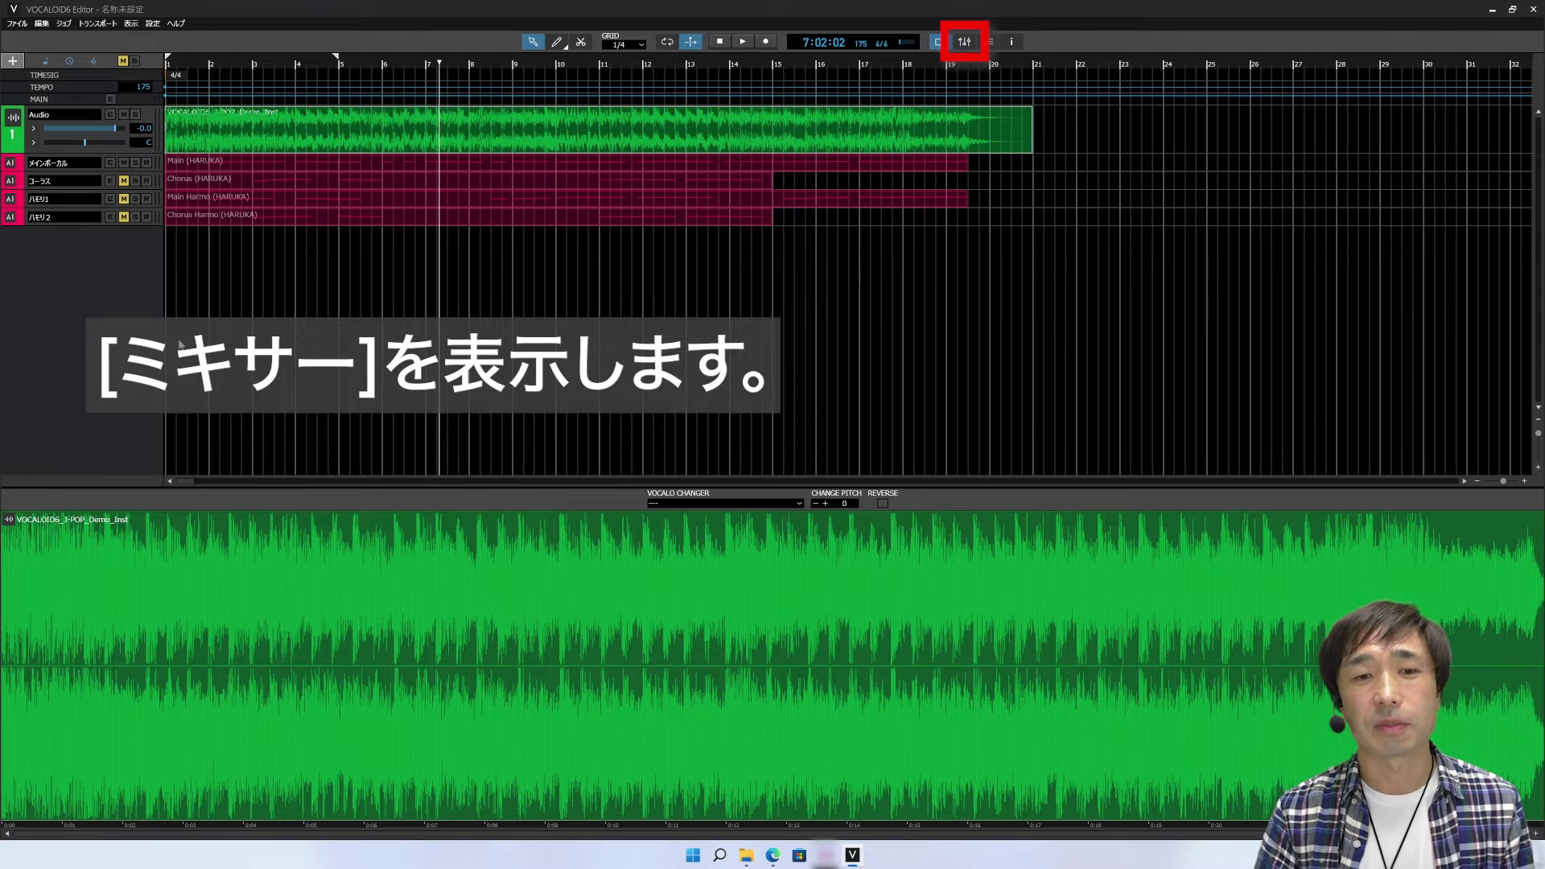
Step: Show the mixer and lower the Audio track's volume to -11.0
left_click(965, 42)
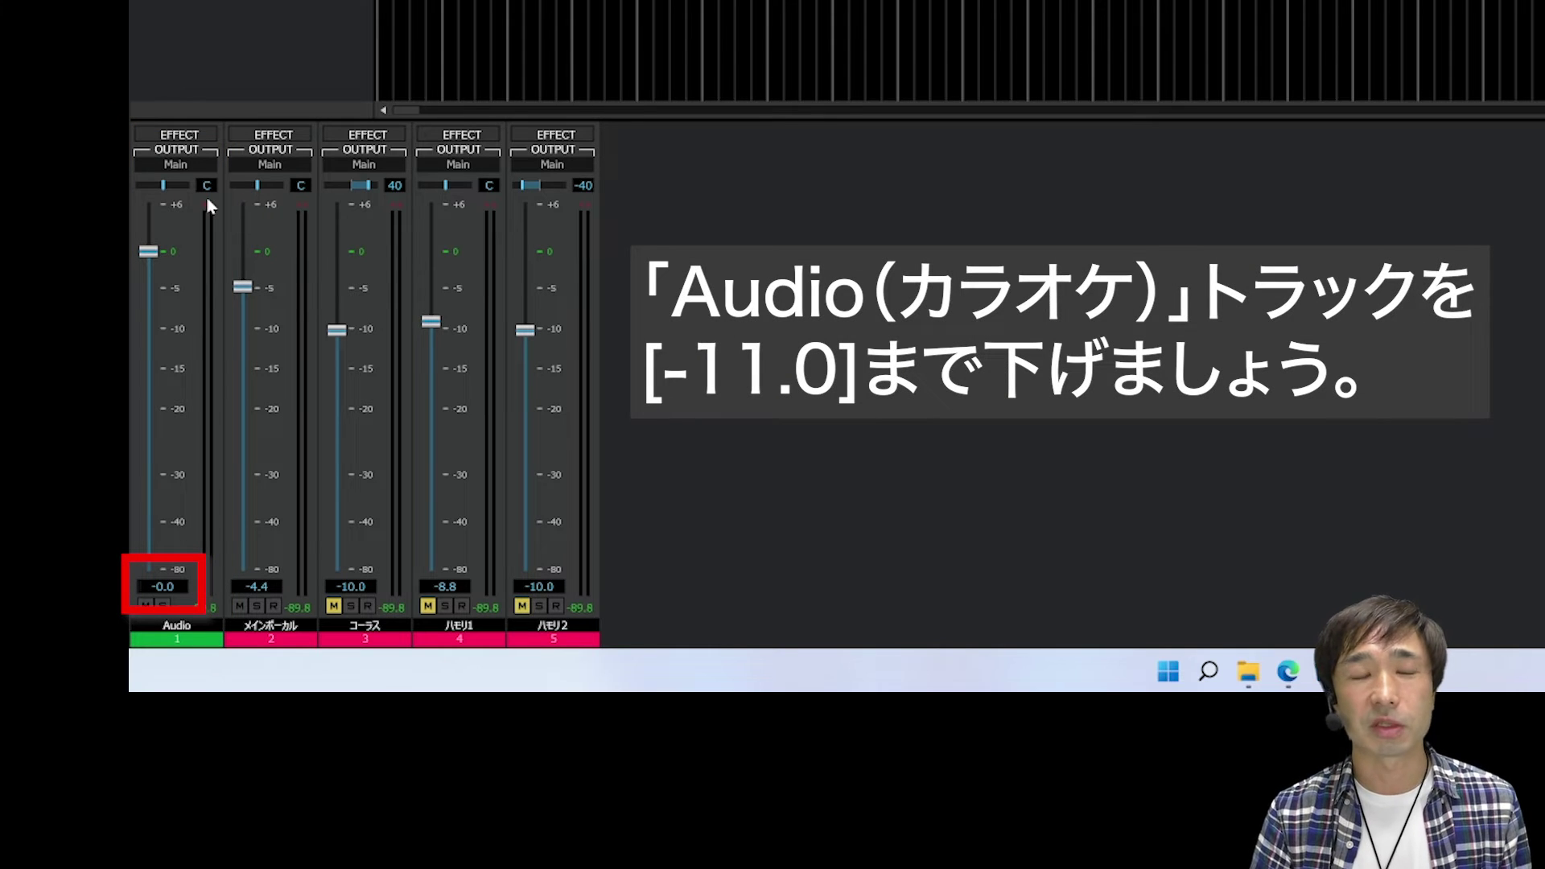
left_click_drag(148, 251, 139, 342)
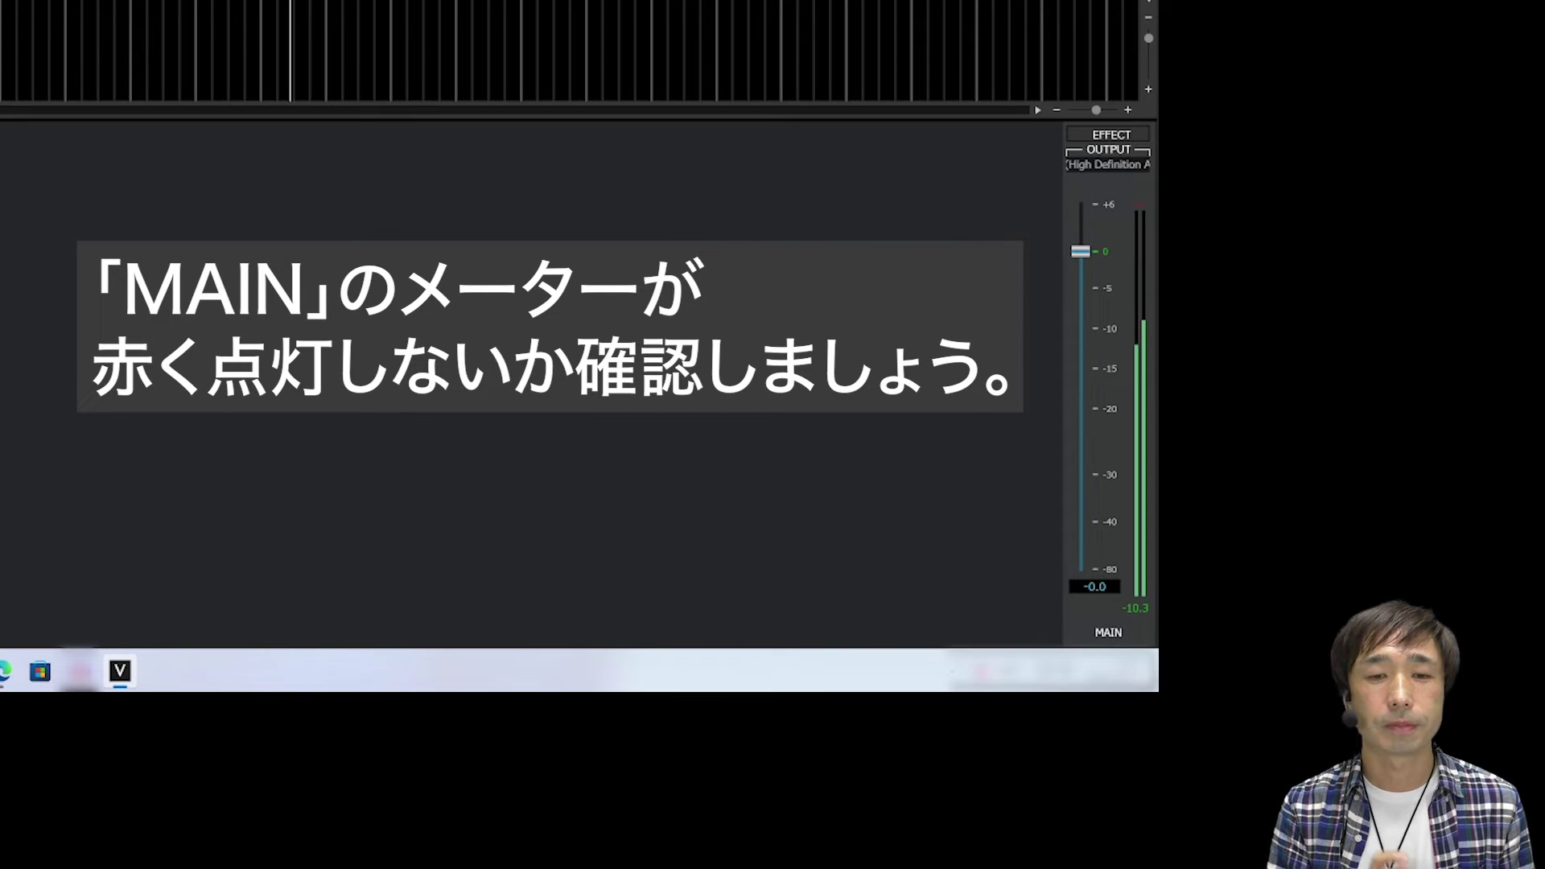
Step: Enlarge the MAIN row's height in the track list and play the song to check the MAIN level meter
key("space")
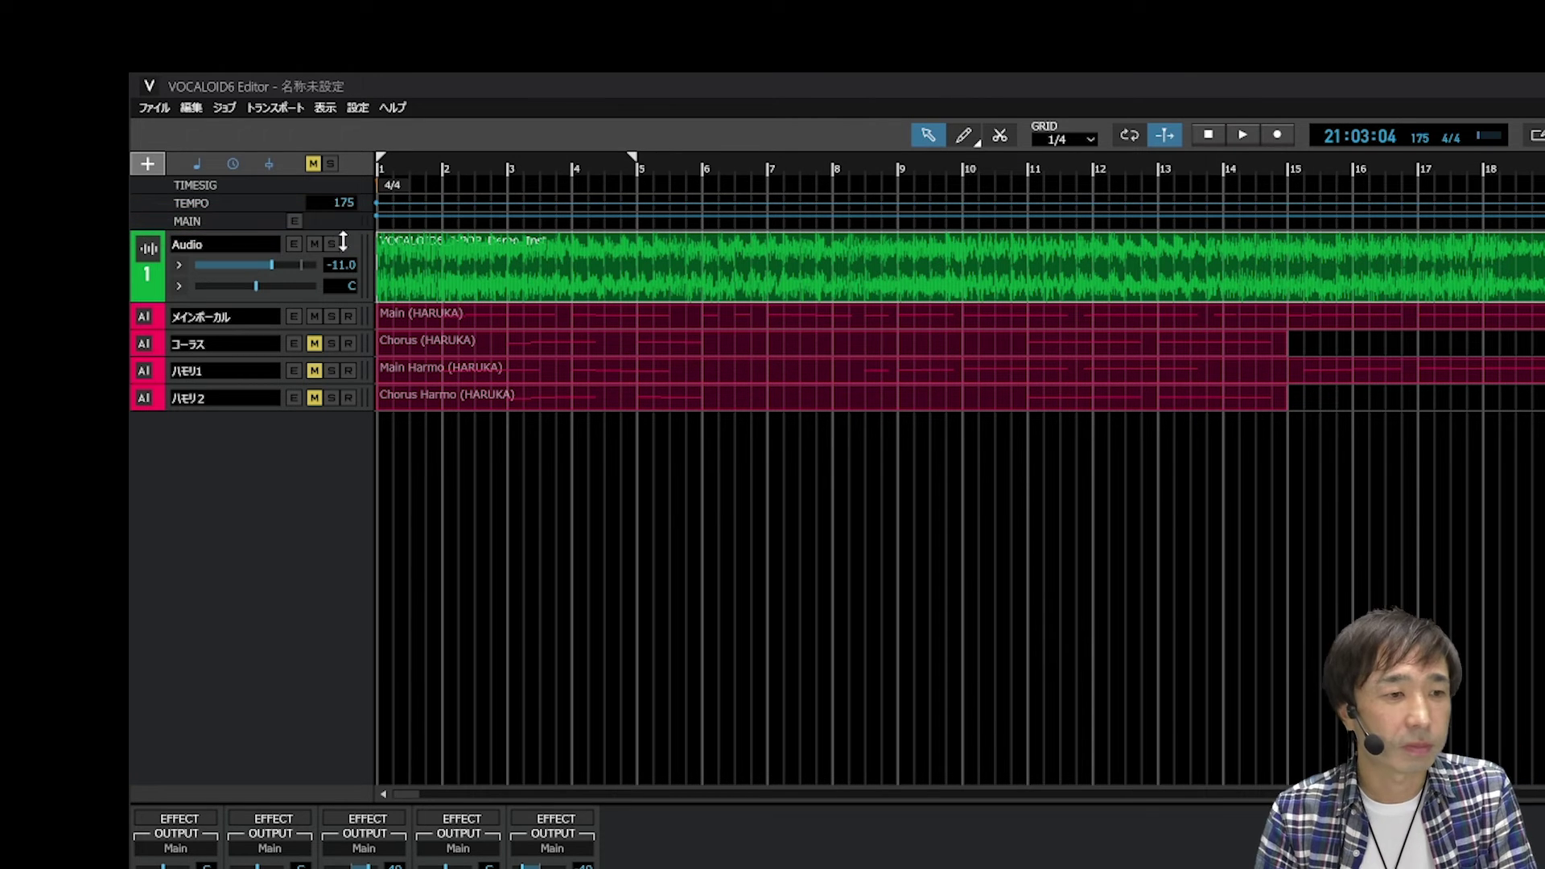
left_click_drag(368, 333, 367, 474)
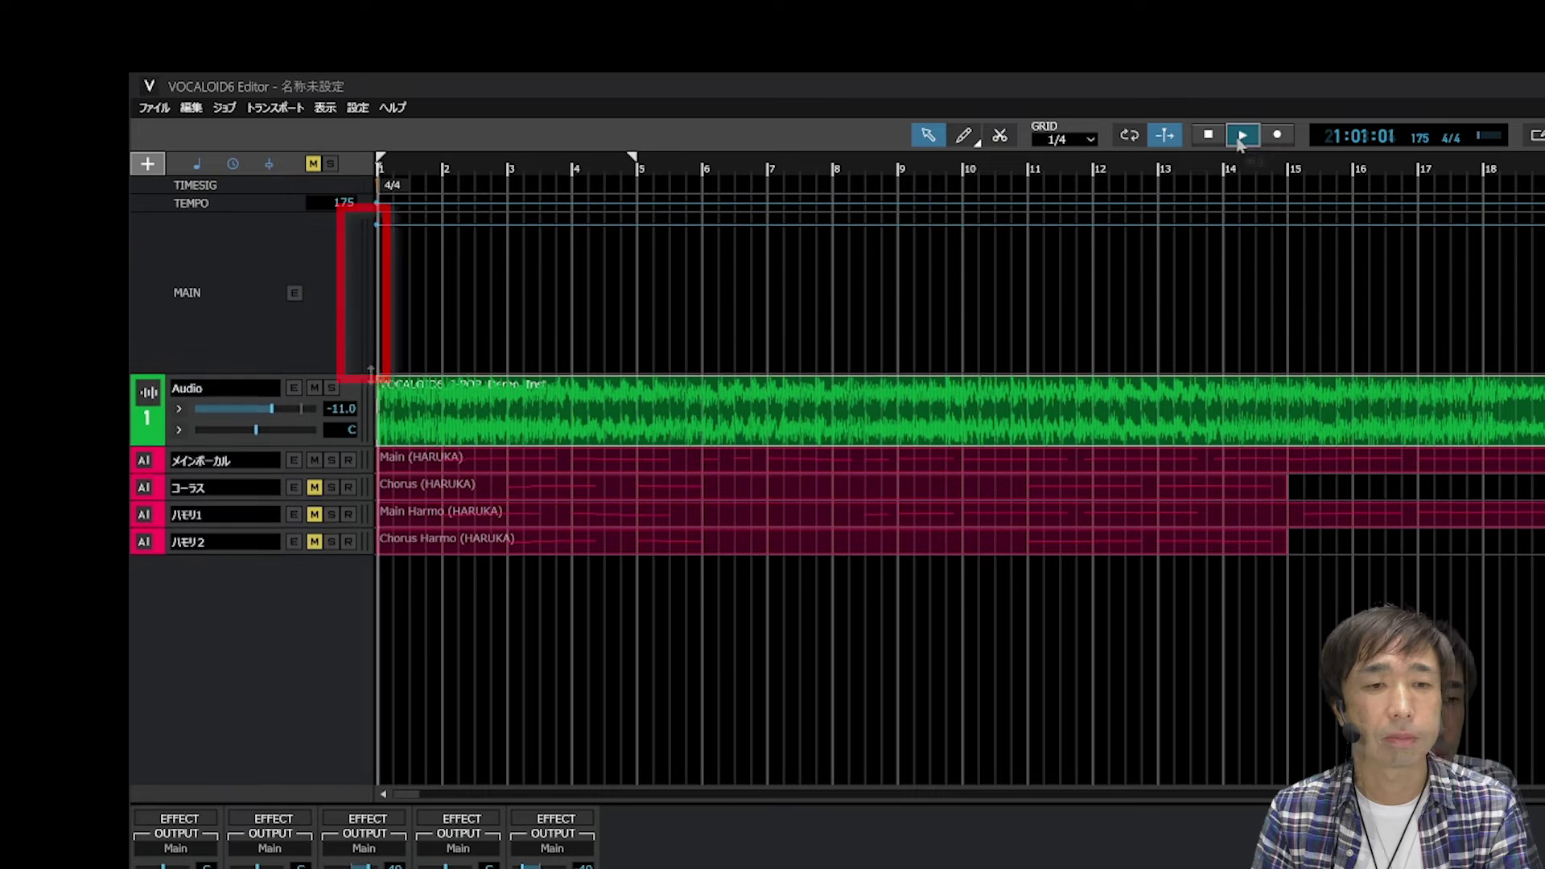
left_click(1241, 135)
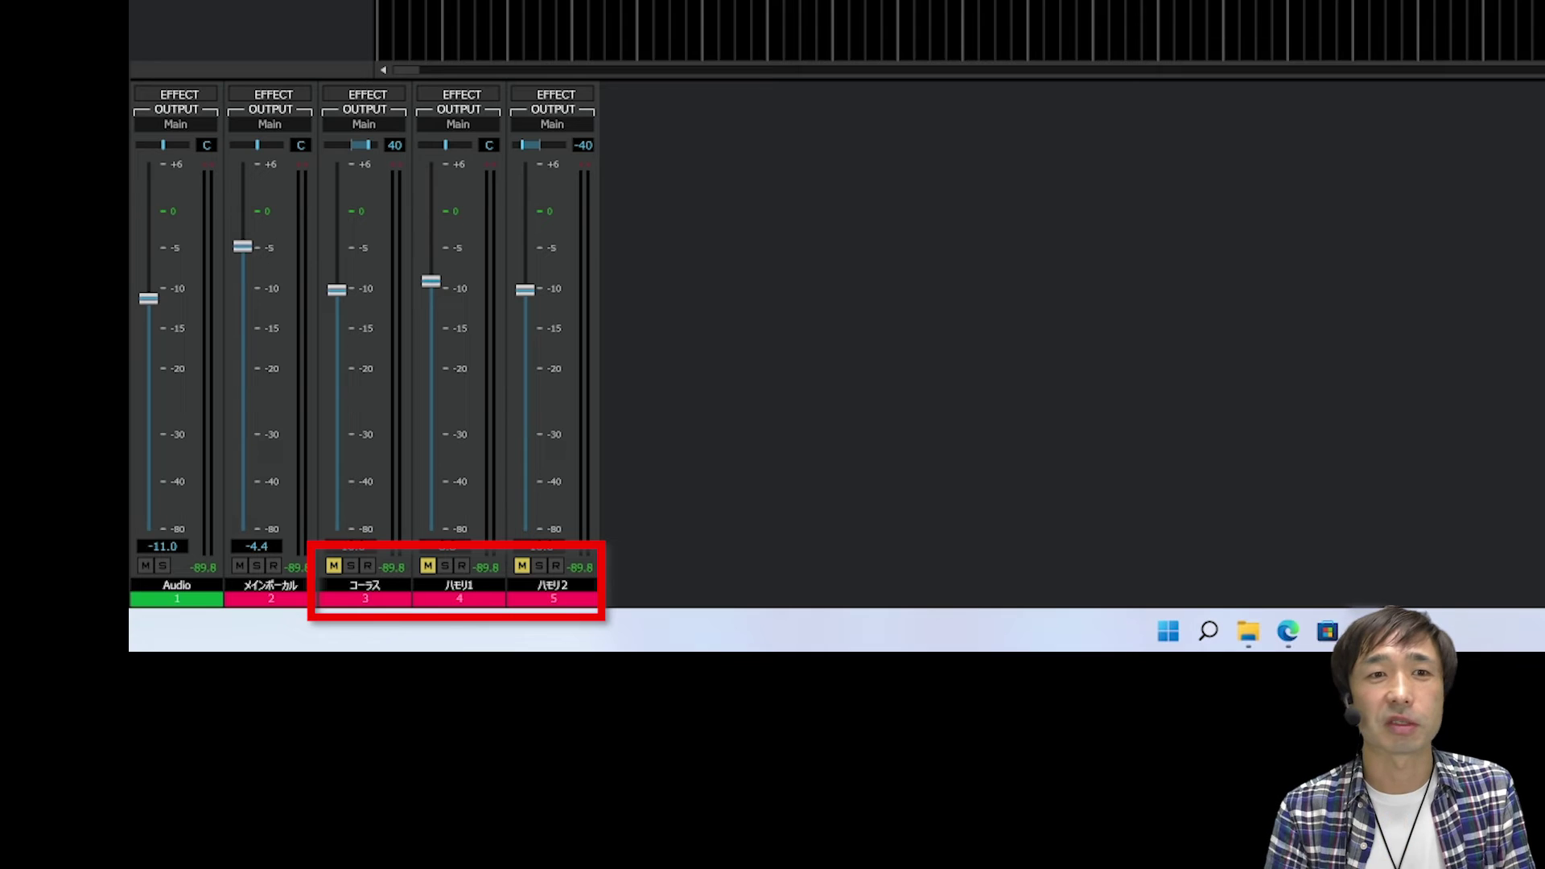
Step: Unmute the コーラス, ハモリ1 and ハモリ2 tracks in the mixer and play the song with all vocals
left_click(333, 566)
left_click(427, 565)
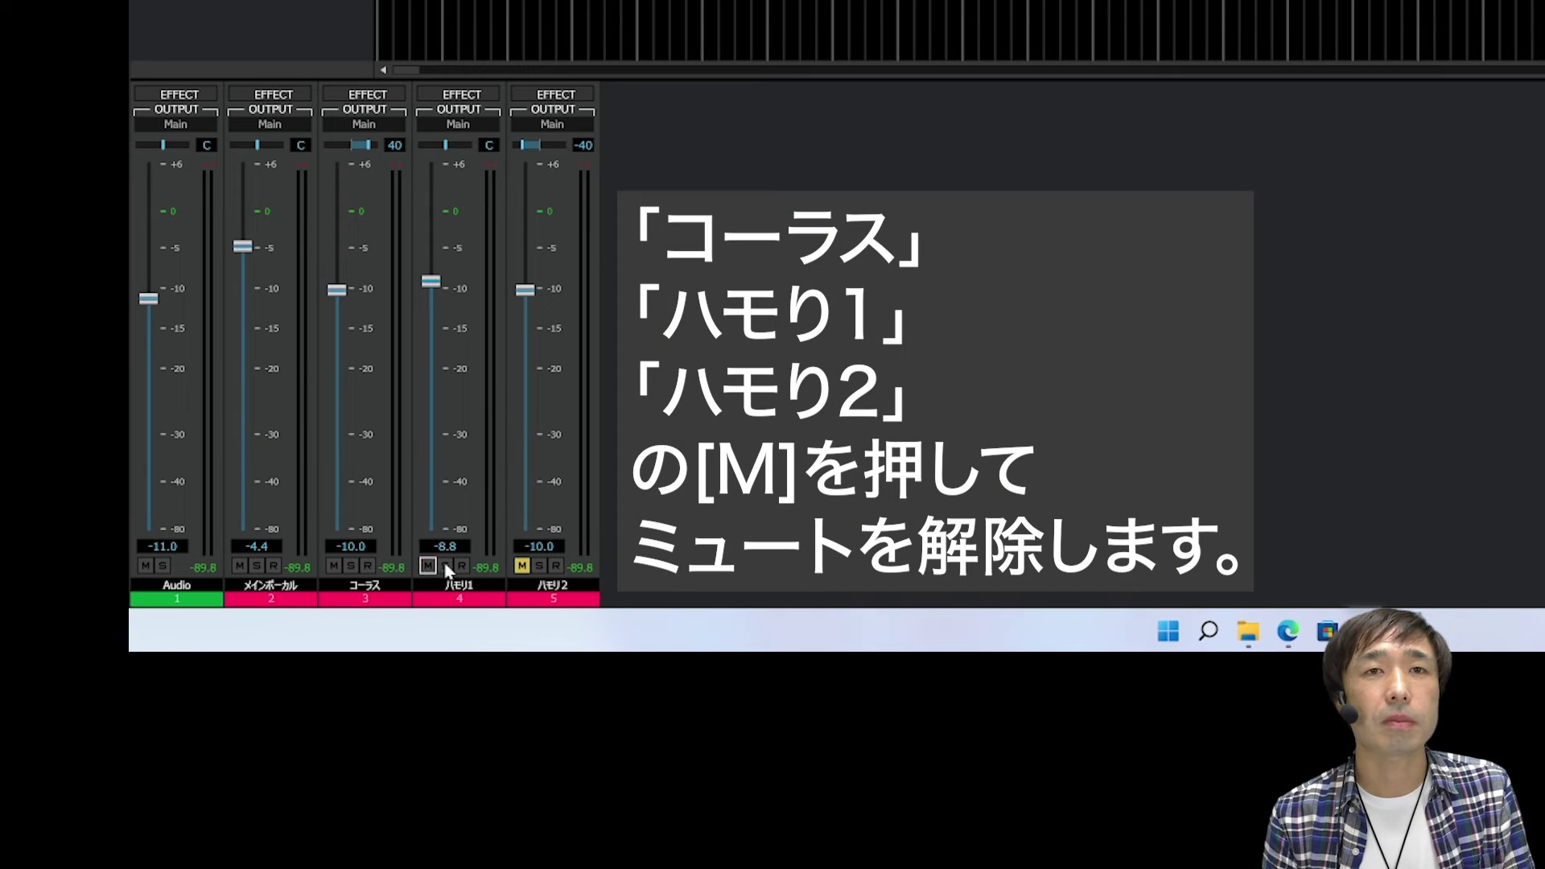
left_click(523, 566)
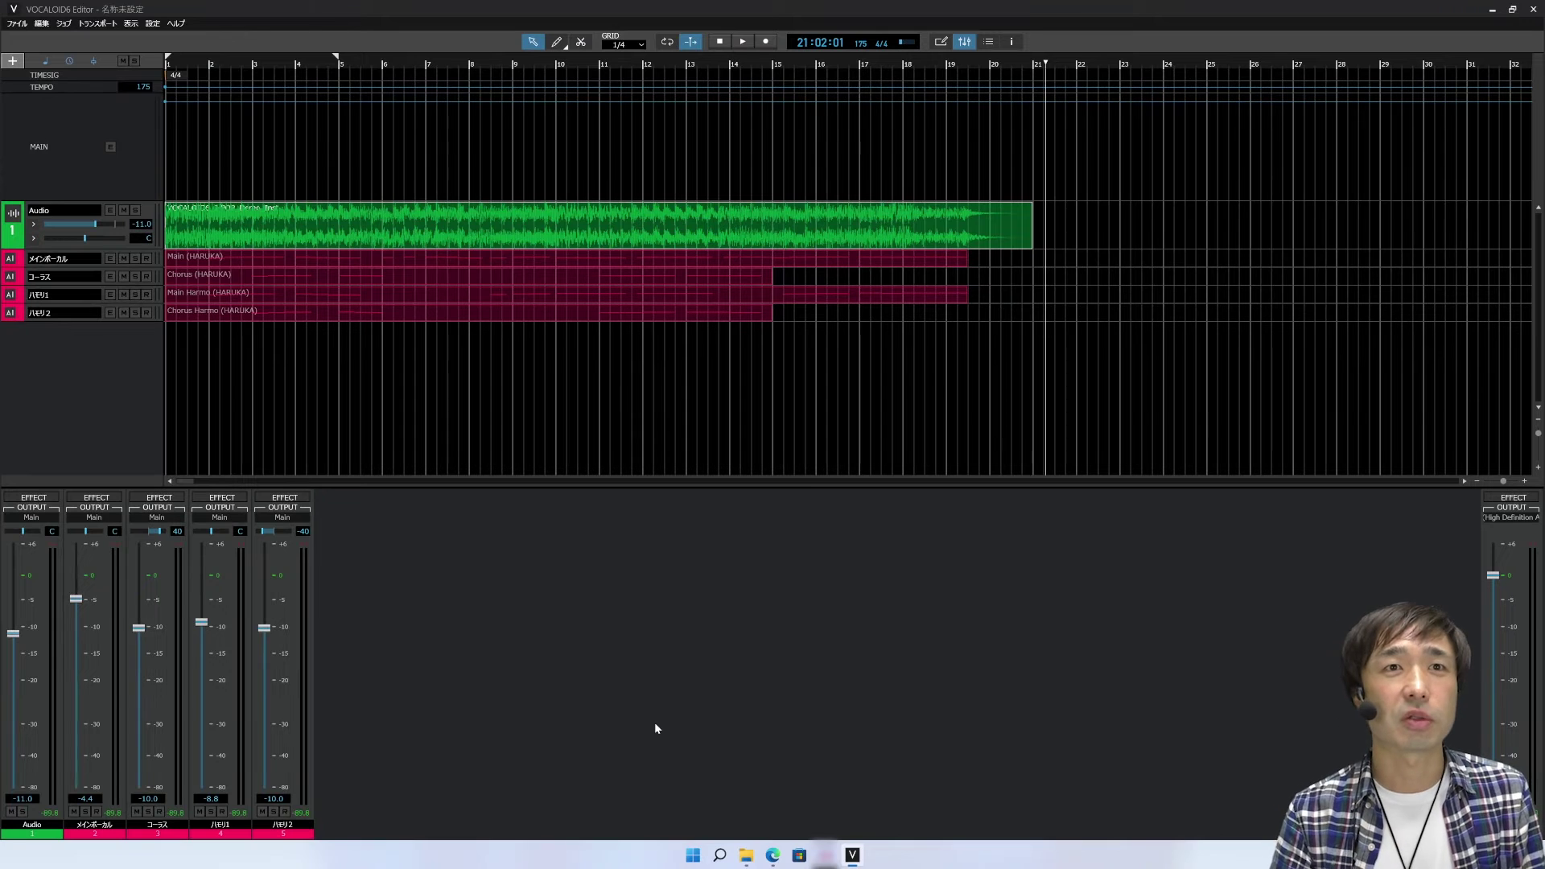
left_click(742, 41)
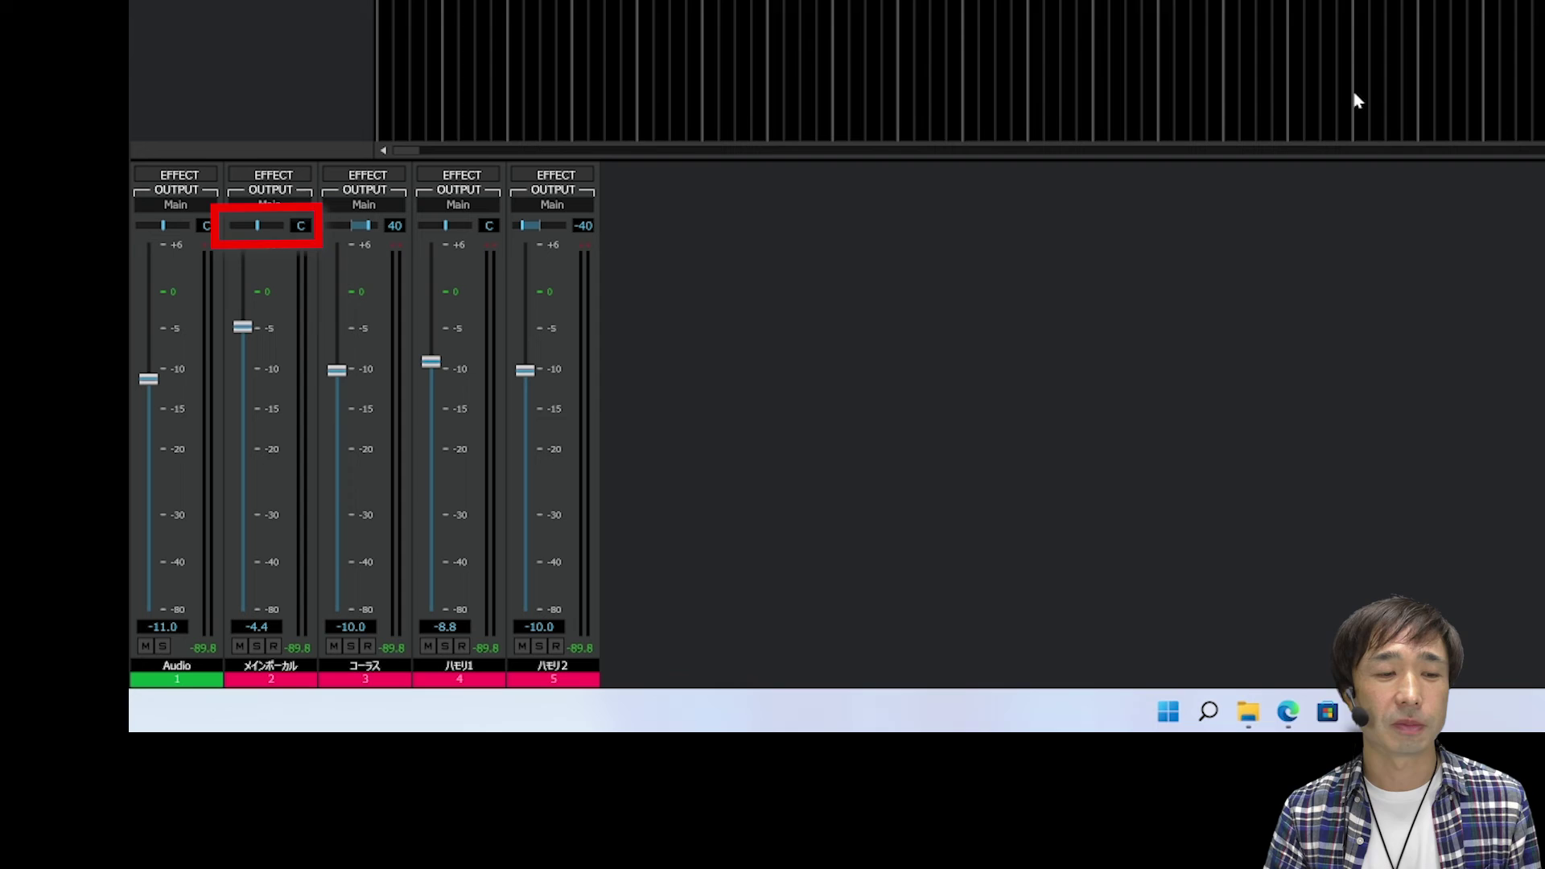
Step: During playback, sweep the メインボーカル track's pan to -64, across to 64 and back to centre
key("space")
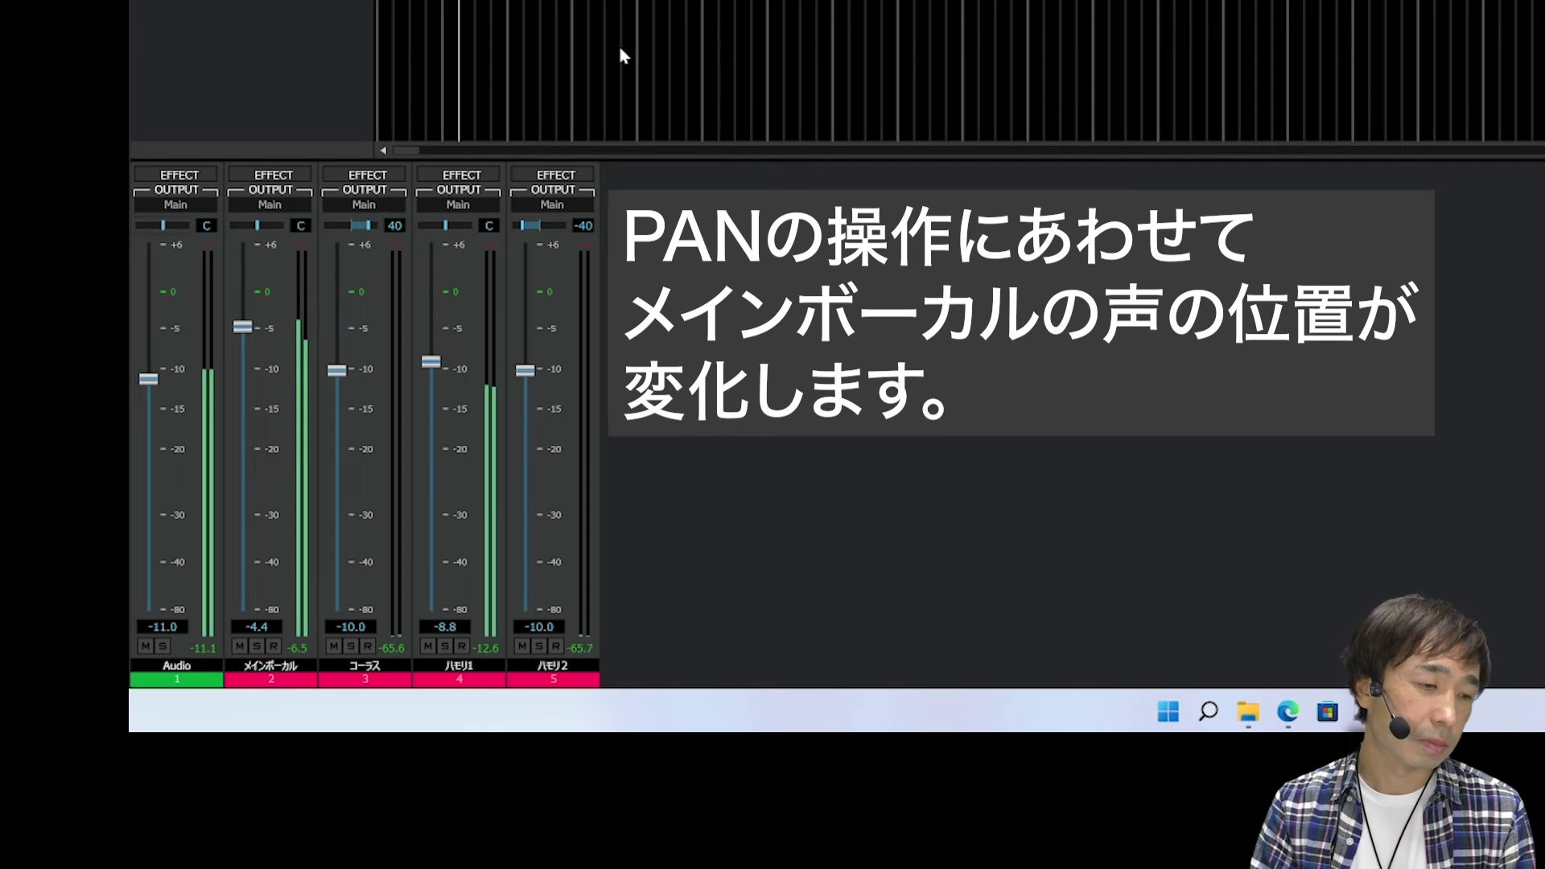
left_click_drag(255, 223, 196, 219)
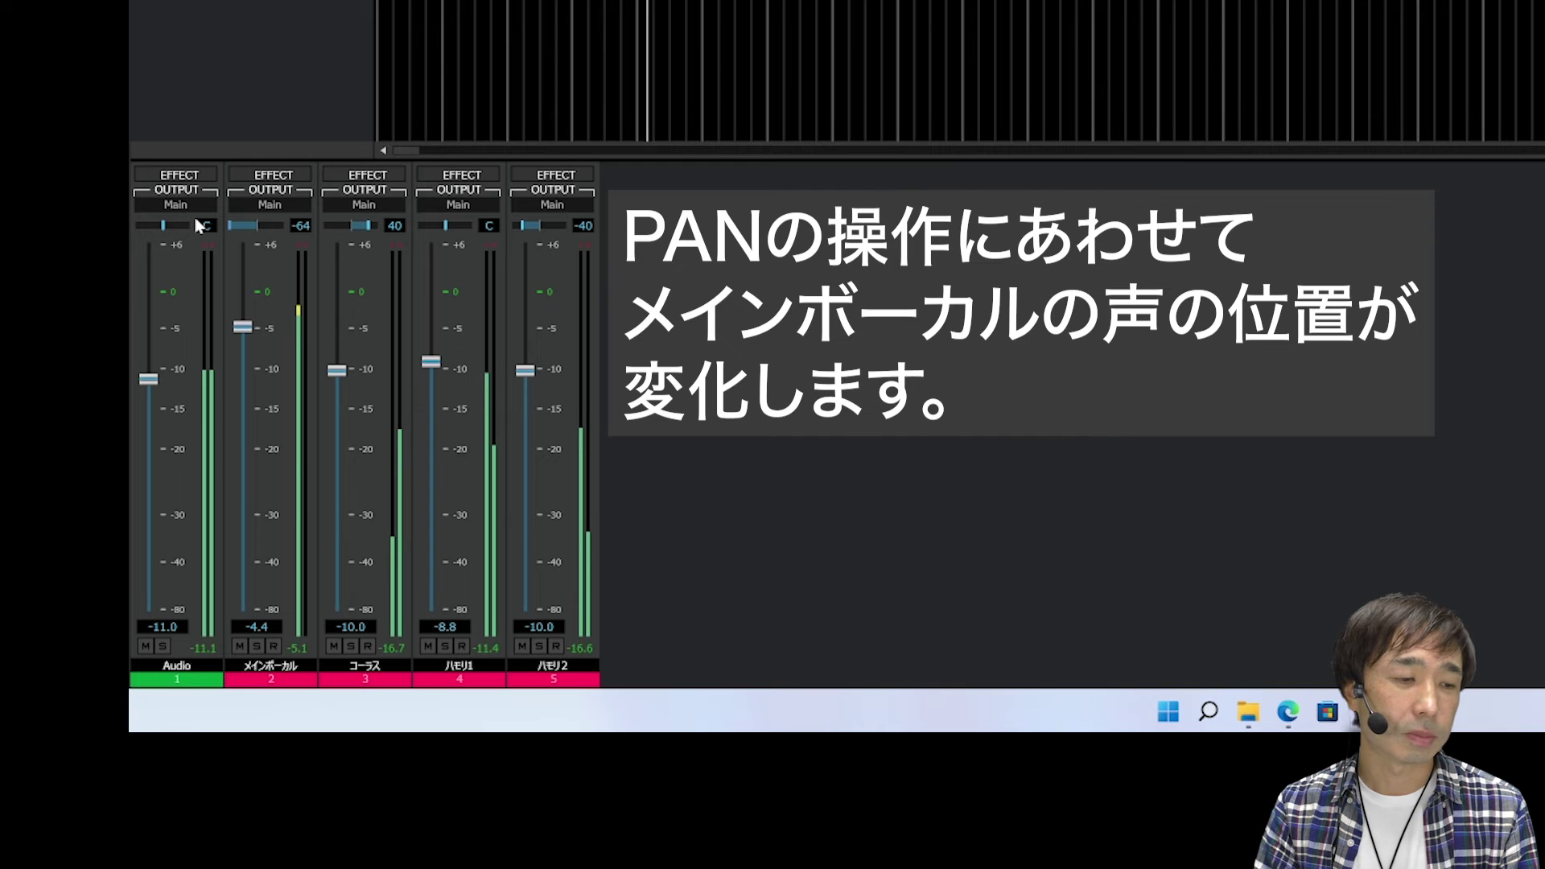
left_click_drag(194, 215, 366, 229)
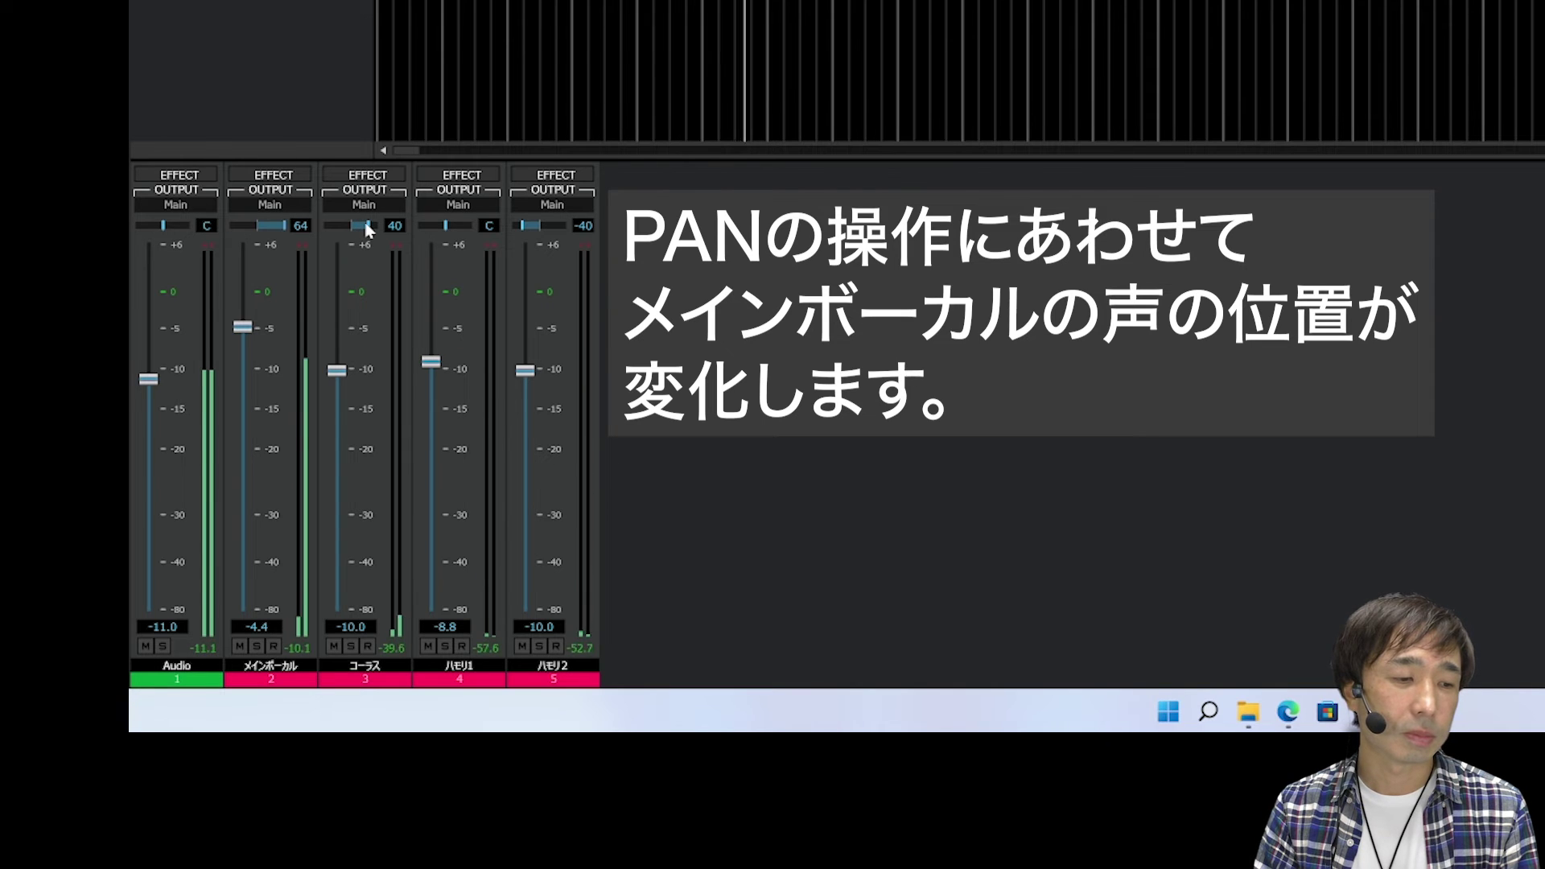
left_click_drag(366, 230, 258, 225)
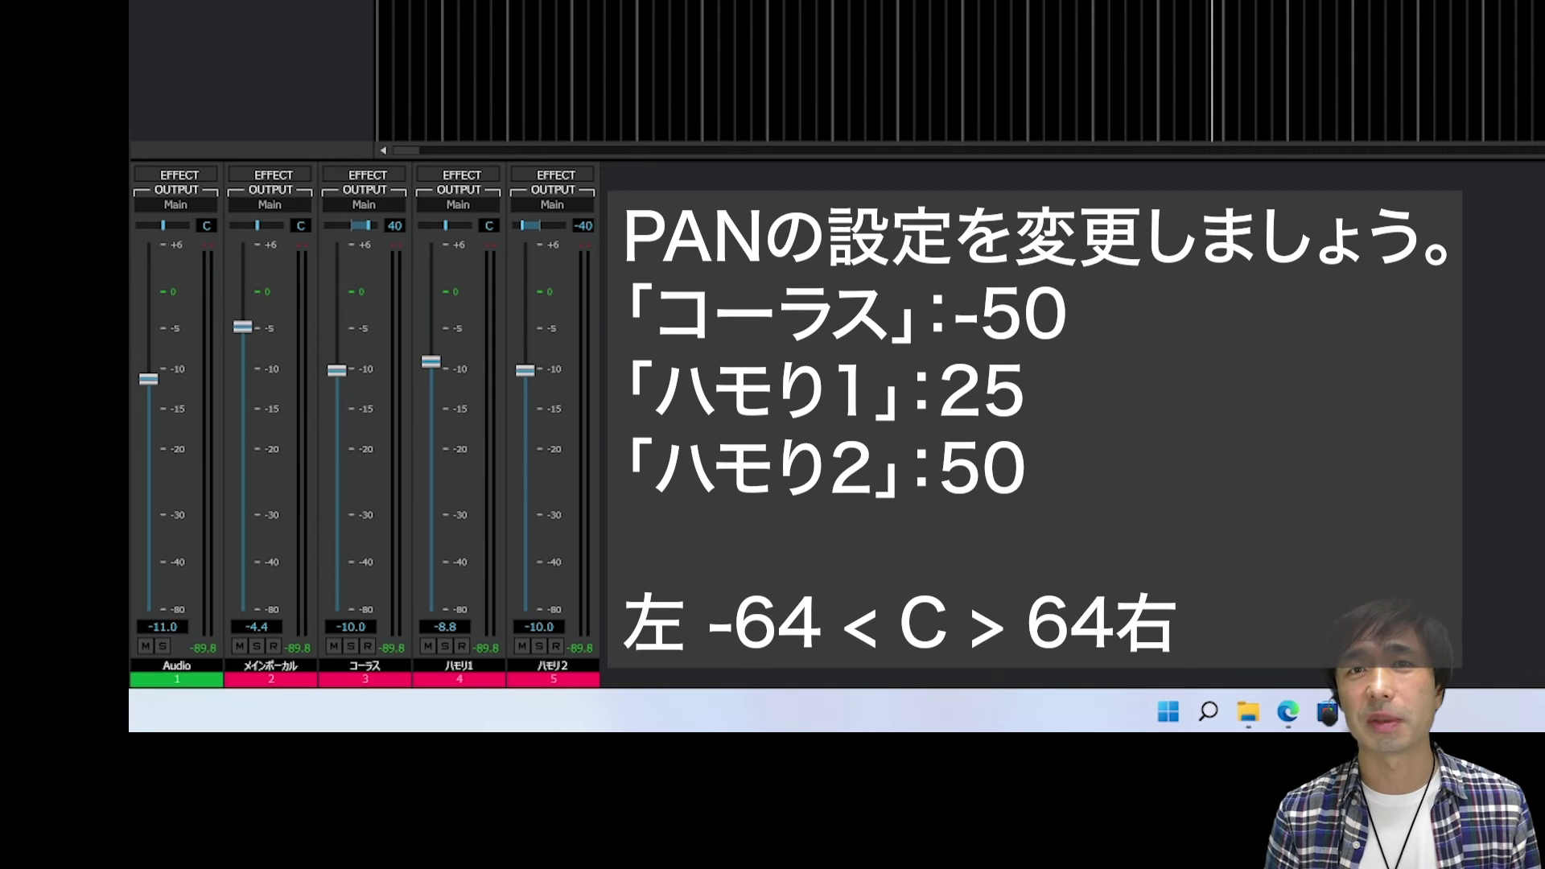
Step: Set the pan of コーラス to -50, ハモリ1 to 25 and ハモリ2 to 50, and play the song to check the balance
left_click_drag(344, 244, 334, 247)
left_click_drag(445, 226, 455, 234)
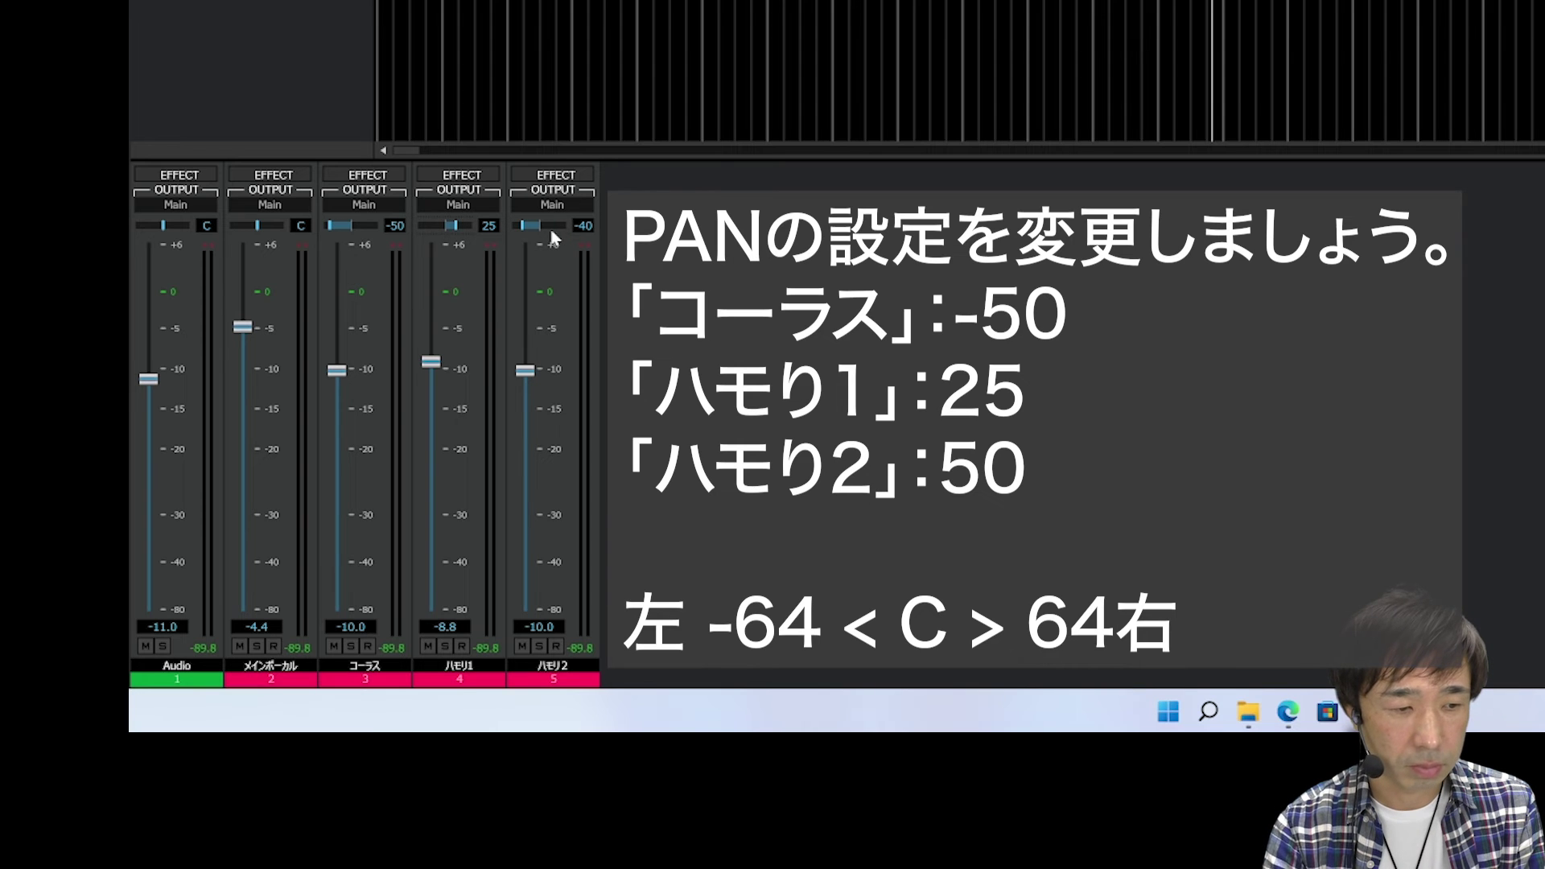
left_click_drag(549, 229, 573, 234)
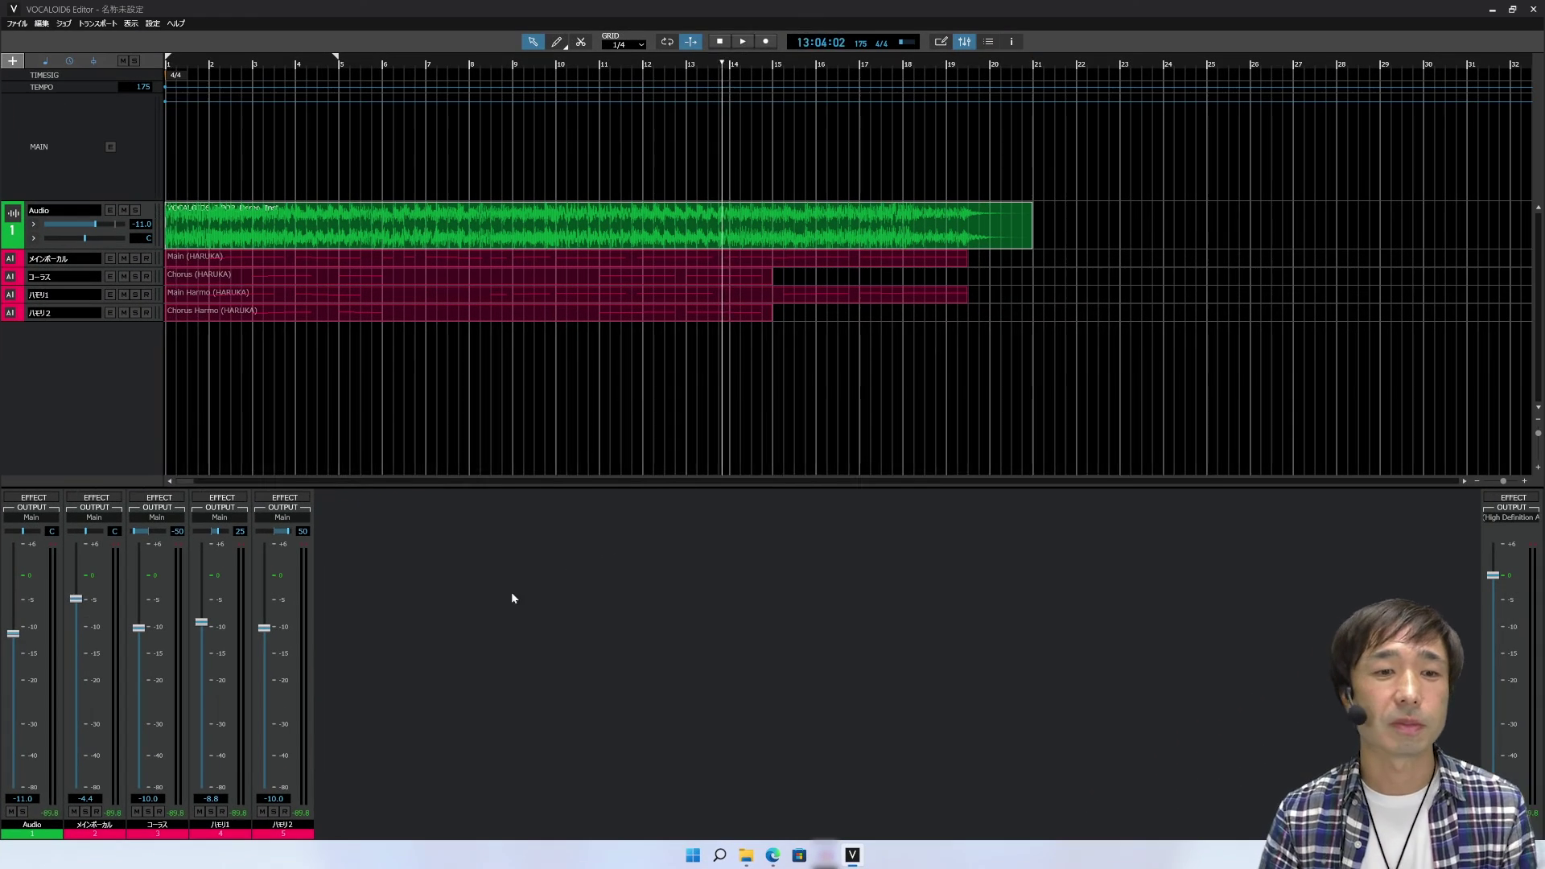
left_click(742, 42)
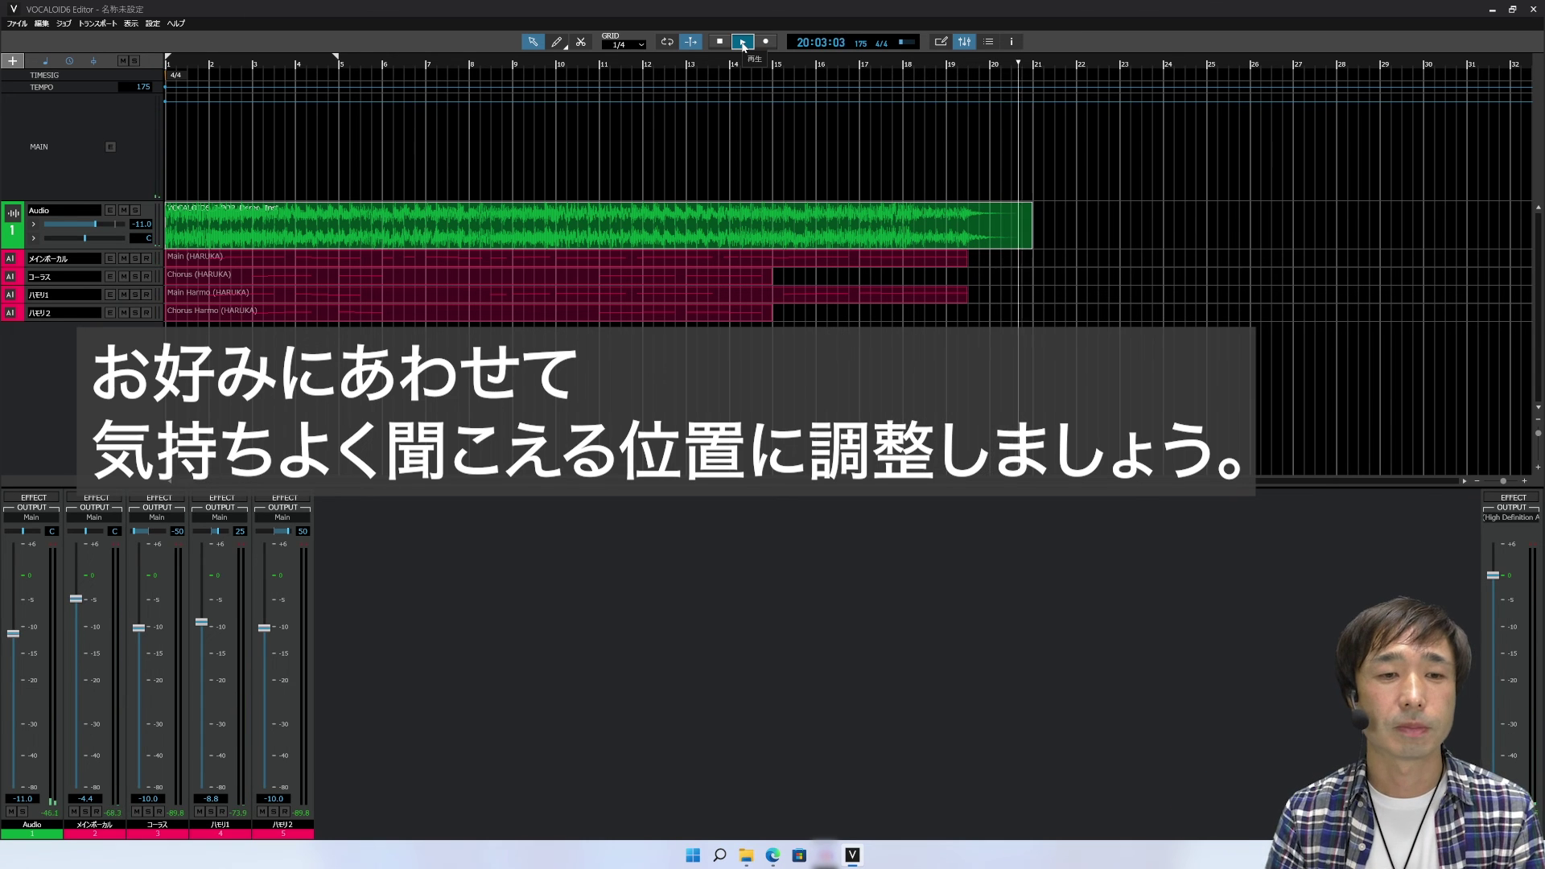
left_click(722, 44)
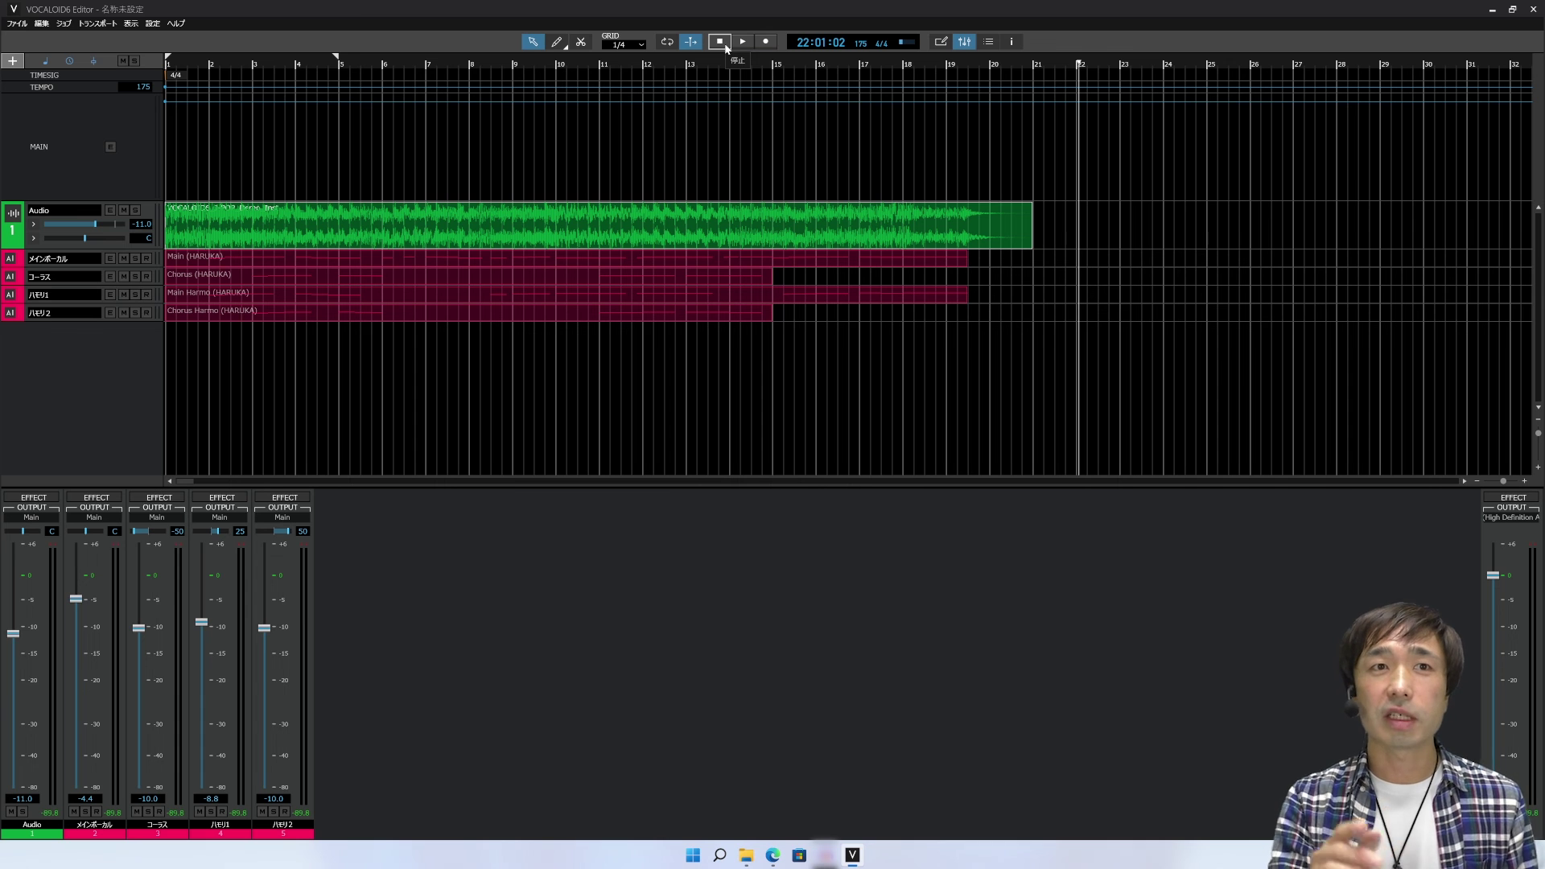